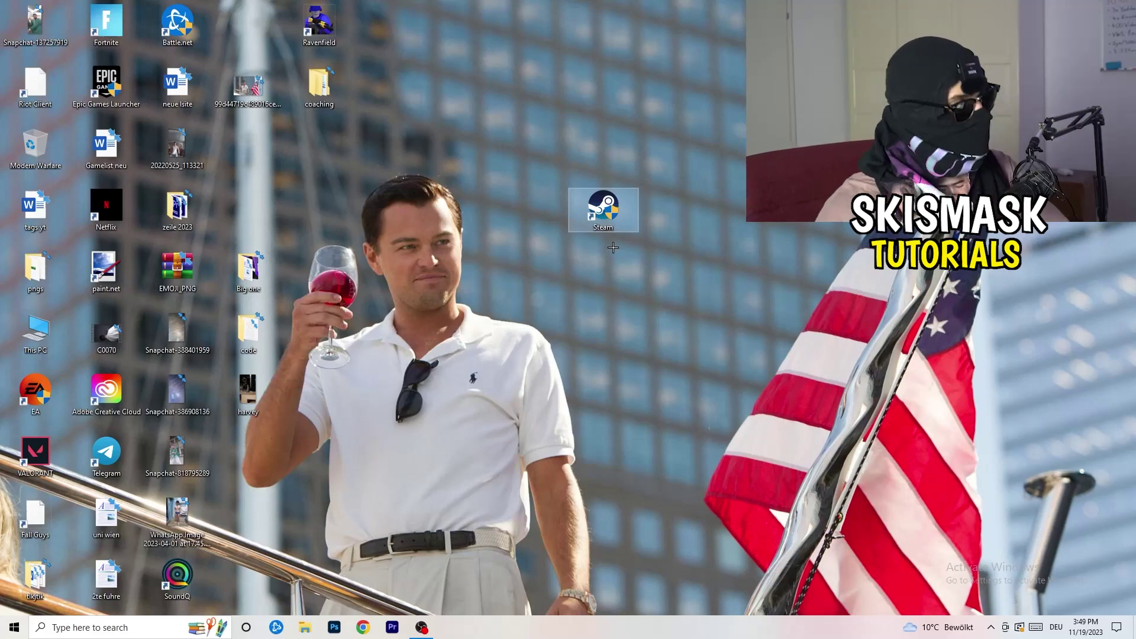
- Open the Steam shortcut's properties, review its compatibility mode and administrator settings, and accept them
right_click(613, 209)
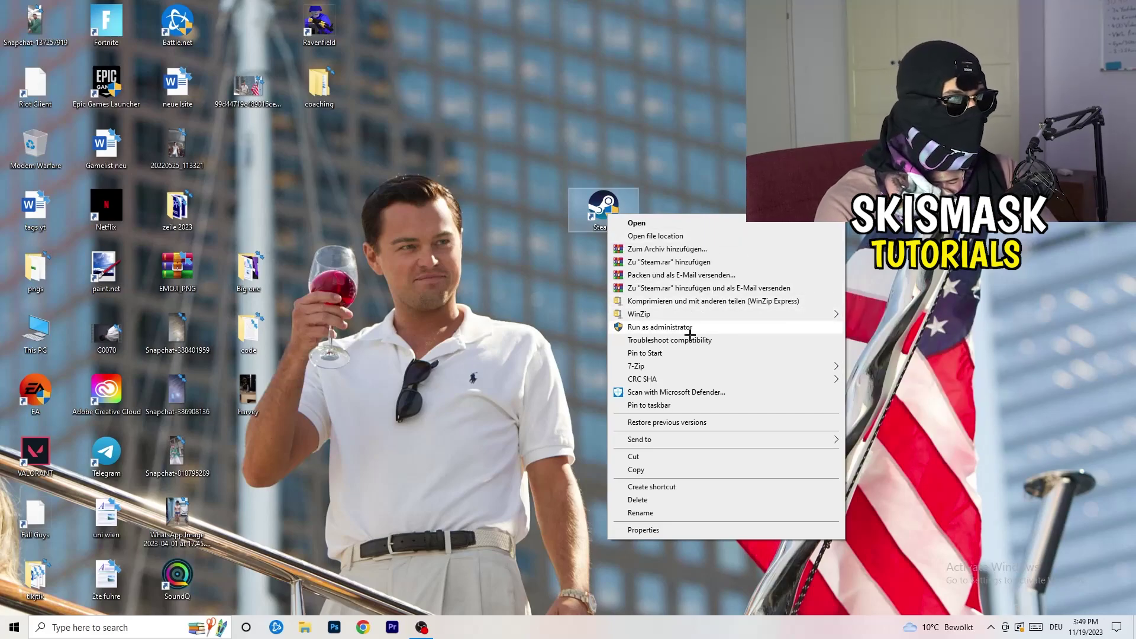
left_click(643, 530)
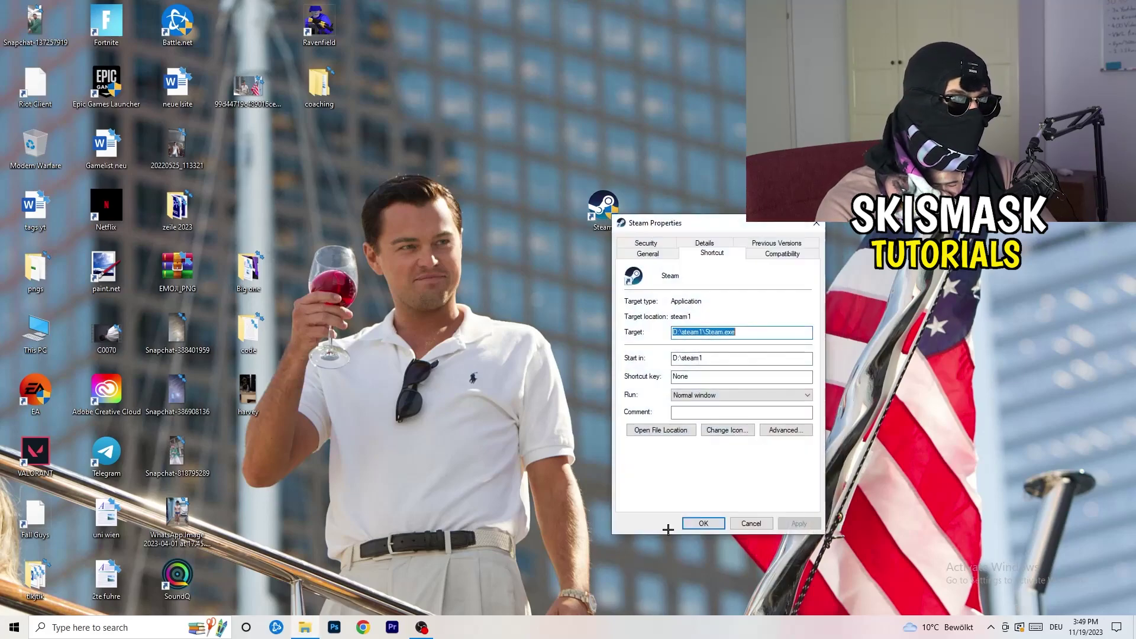
left_click_drag(710, 224, 504, 167)
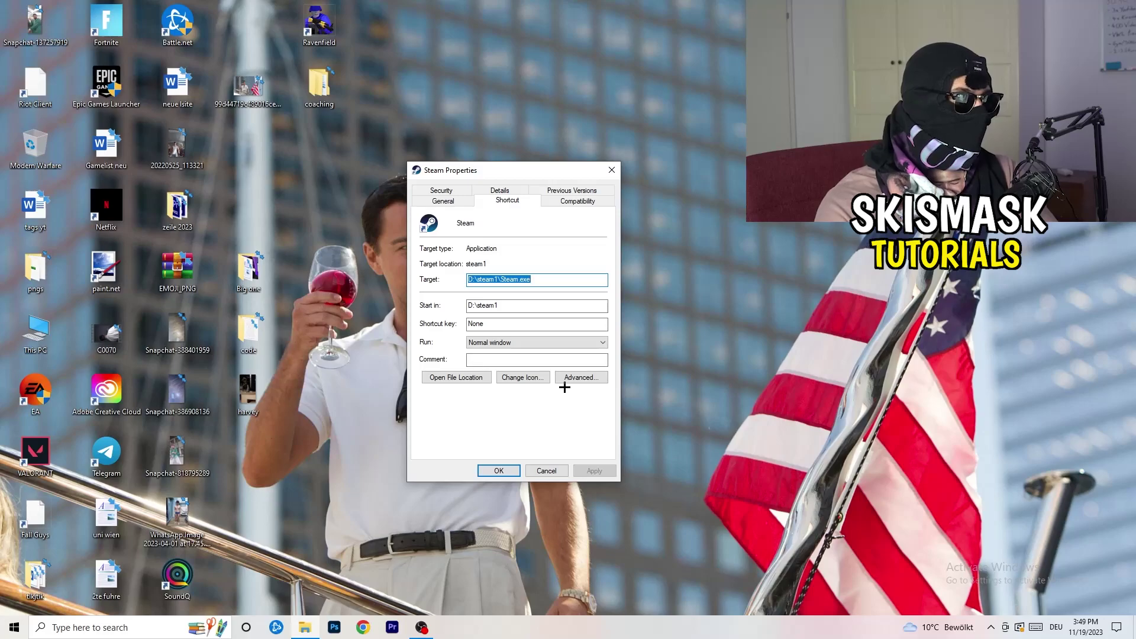
left_click(582, 203)
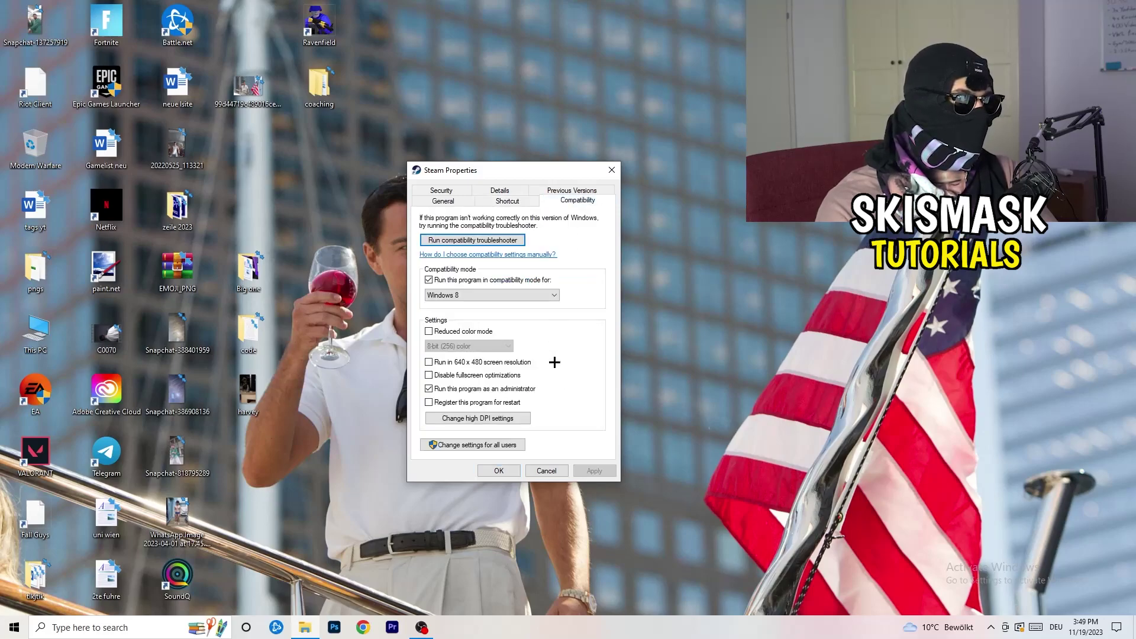
left_click_drag(517, 174, 651, 124)
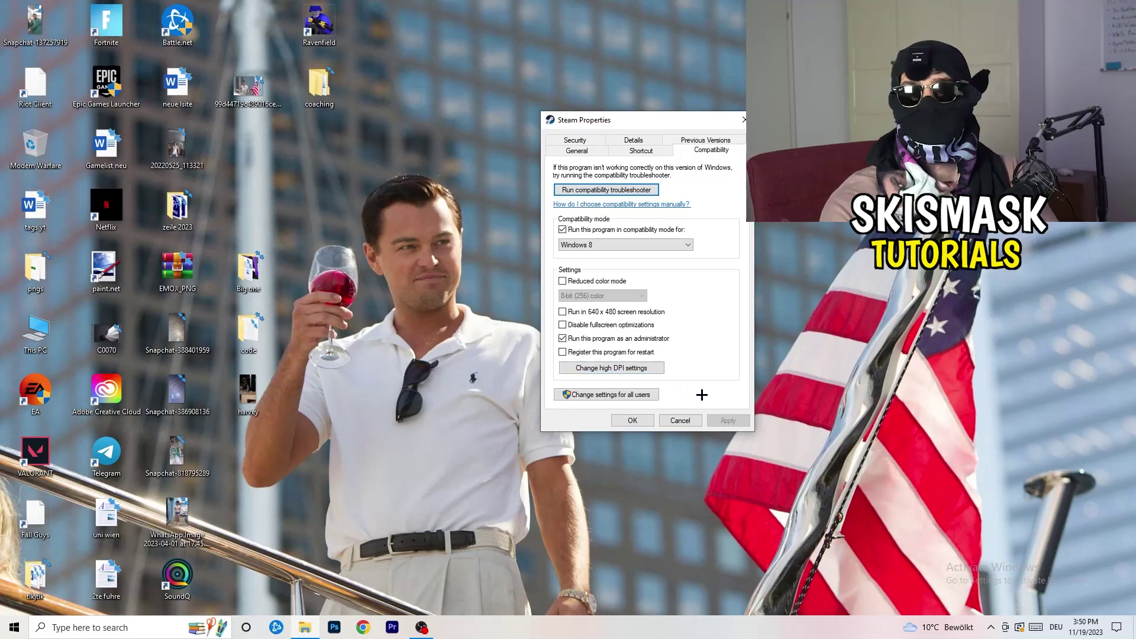
left_click(639, 421)
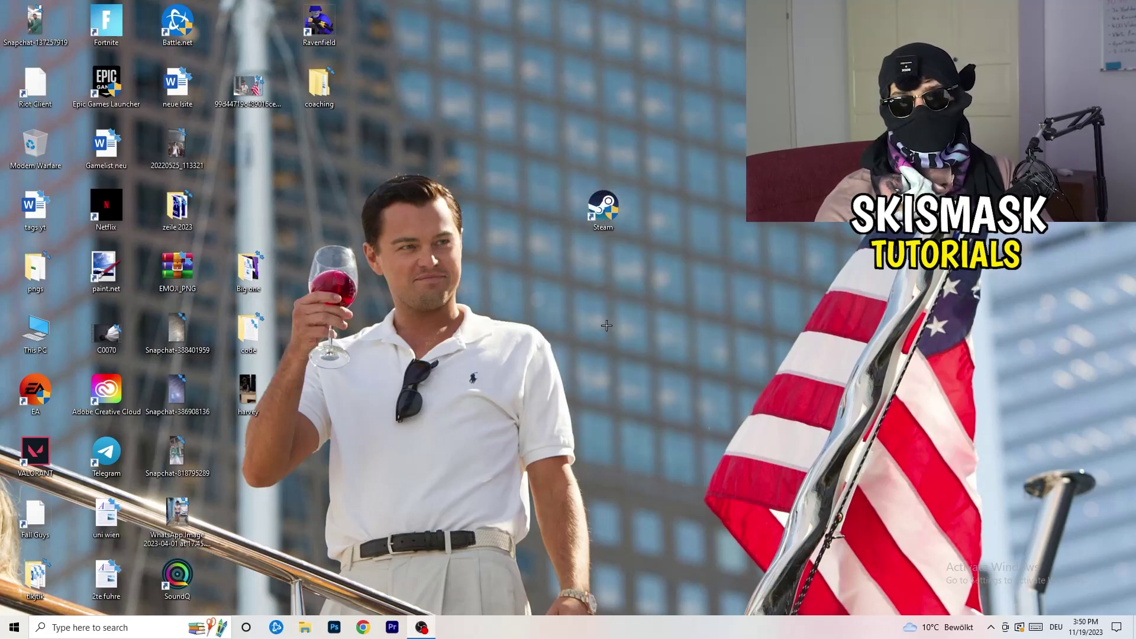
- Move the Steam shortcut closer to the other desktop icons and check its compatibility settings again
left_click_drag(603, 208, 537, 209)
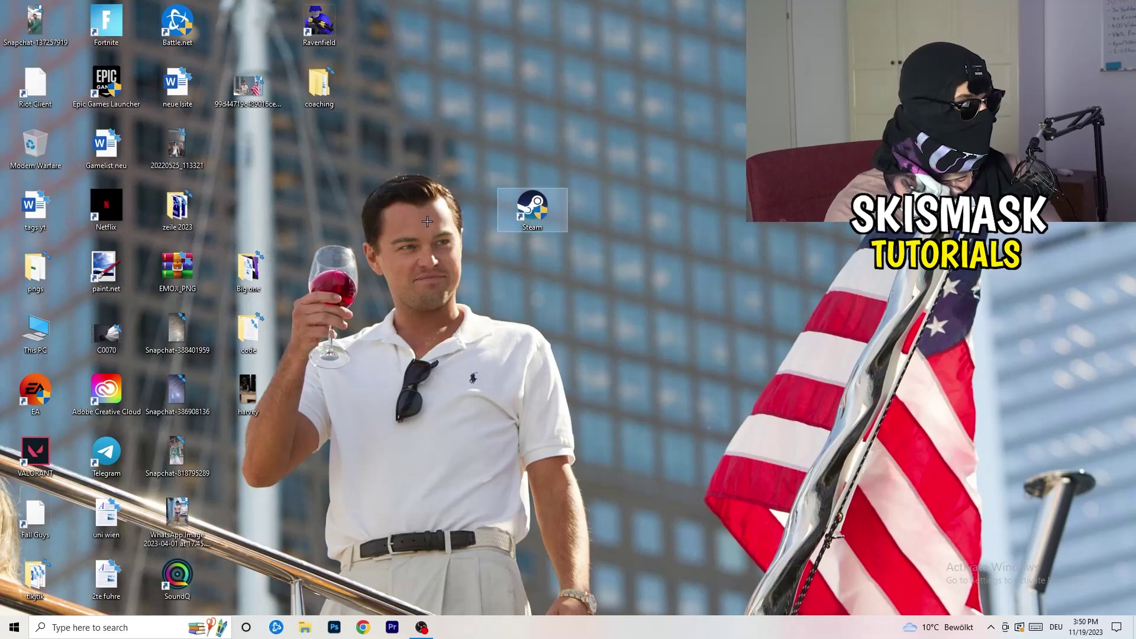
left_click_drag(537, 211, 396, 214)
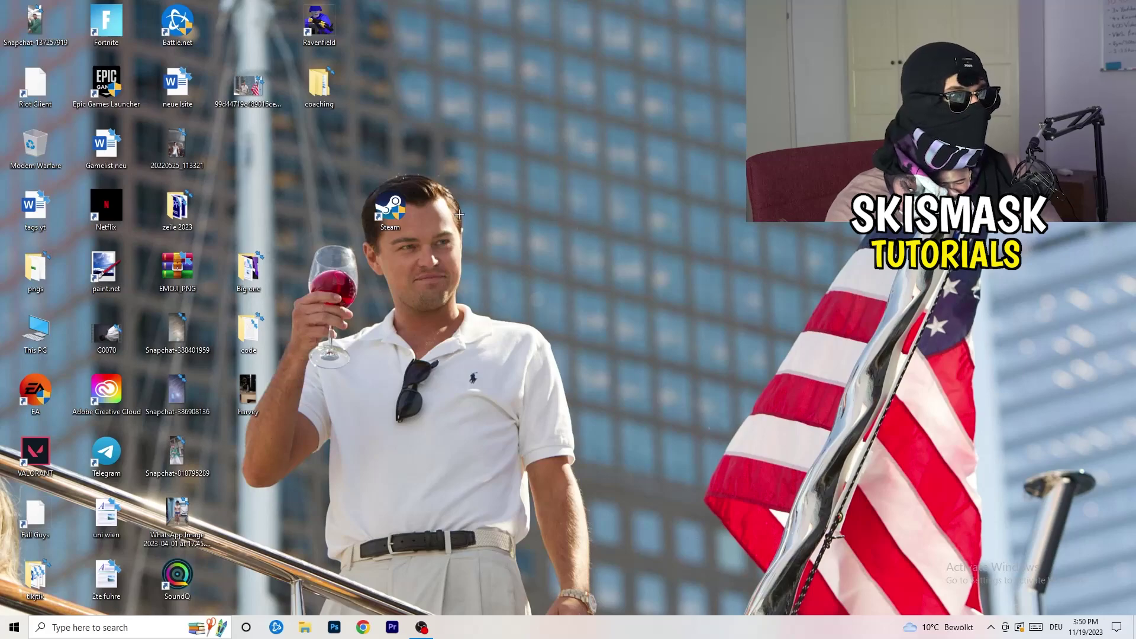
right_click(391, 219)
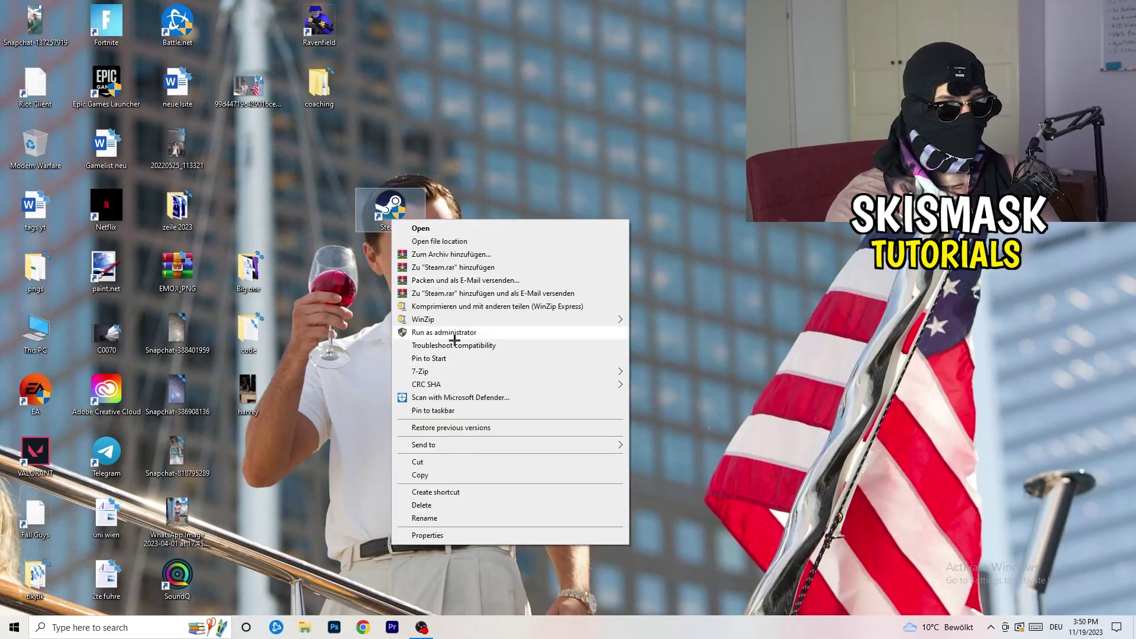
left_click(425, 535)
left_click(553, 258)
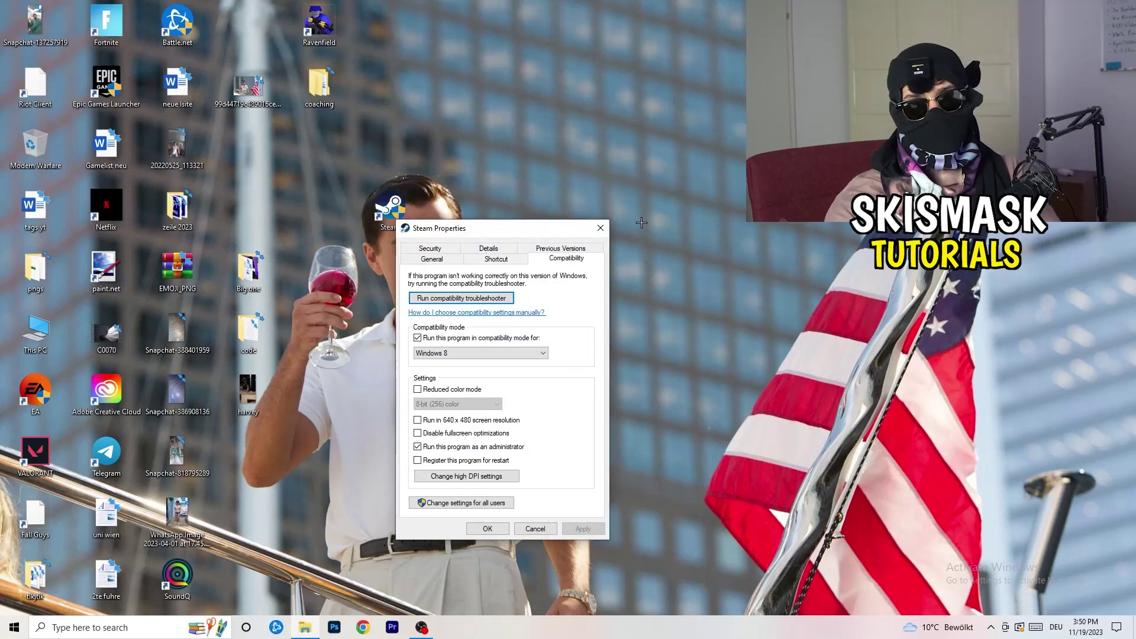
left_click(601, 228)
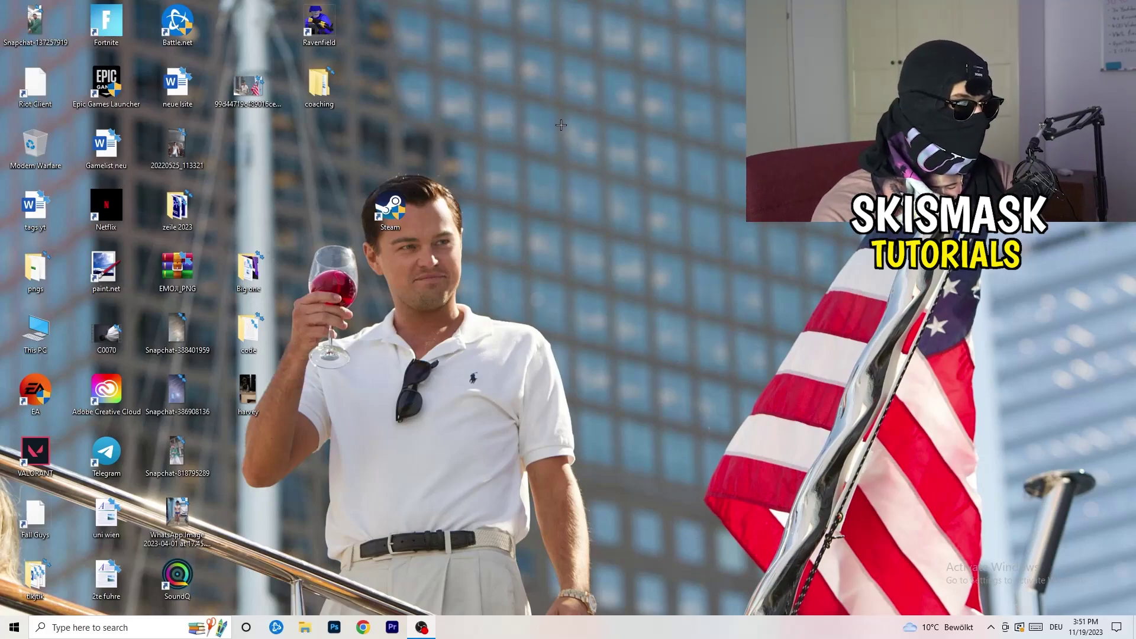
- Open Task Manager from the taskbar and maximize its window
mouse_move(585, 634)
left_mouse_down()
mouse_move(970, 329)
mouse_move(640, 553)
mouse_move(578, 605)
mouse_move(577, 631)
left_mouse_up()
right_click(578, 630)
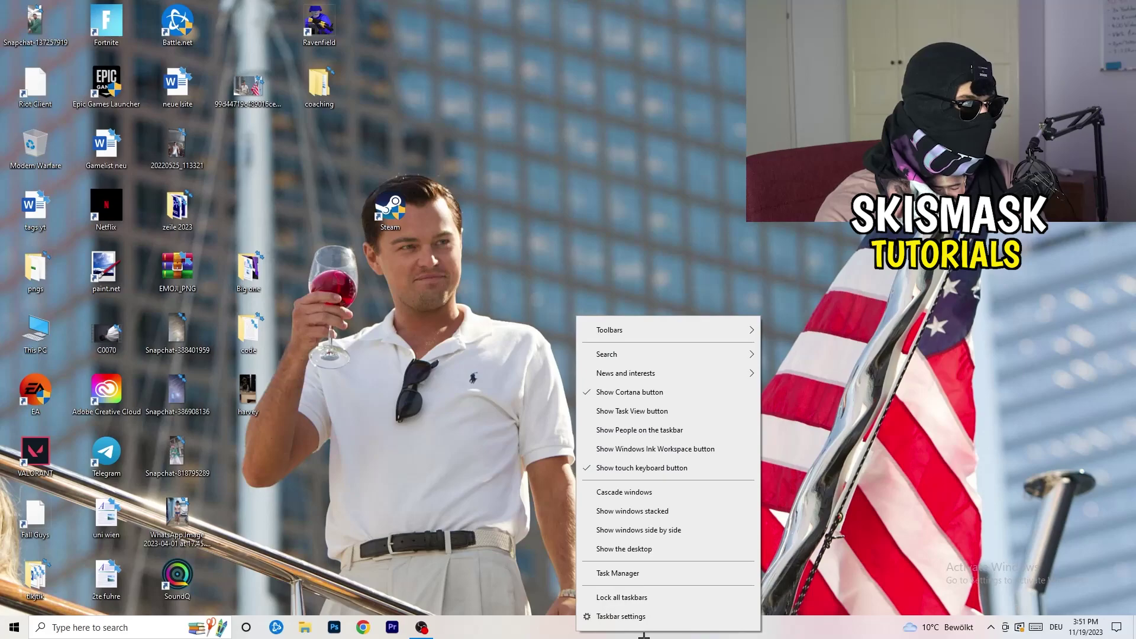
left_click(633, 574)
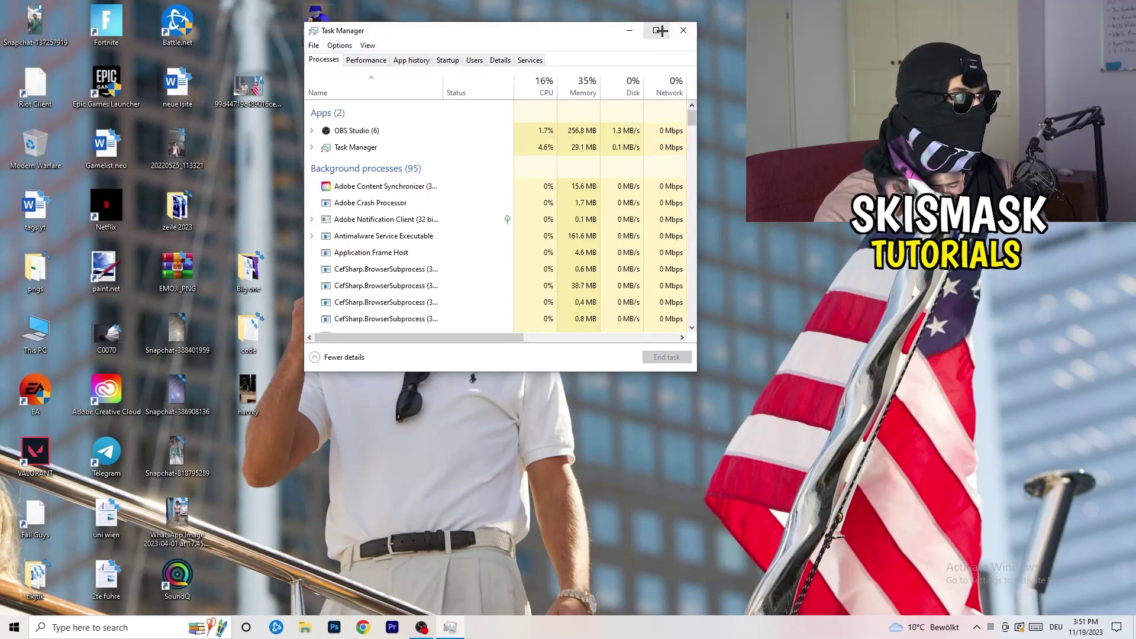
left_click(660, 28)
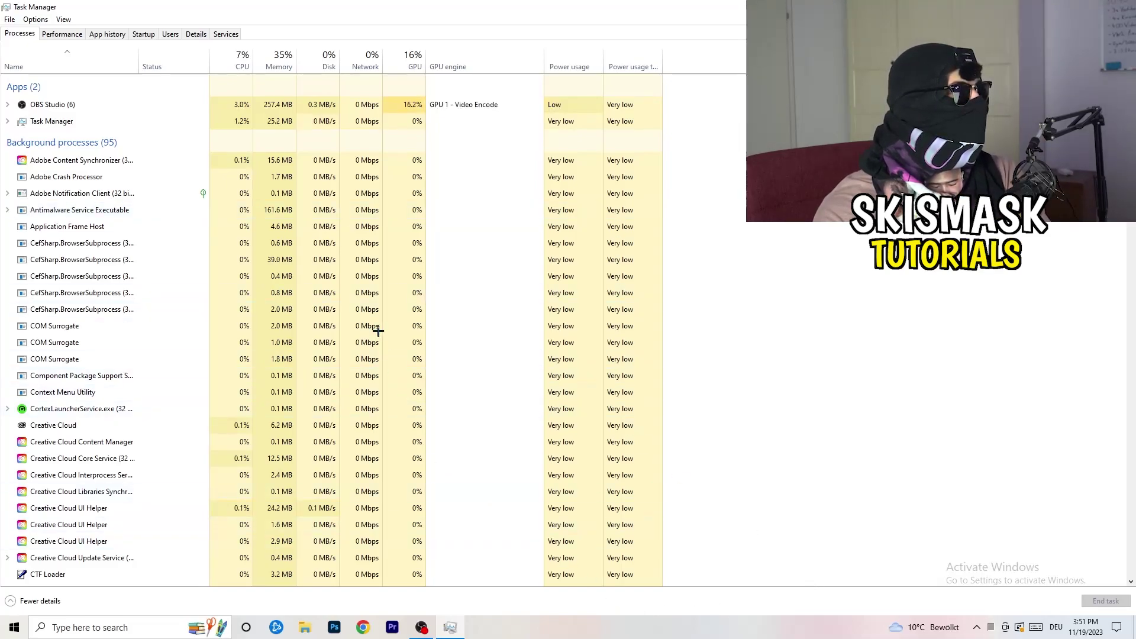
- Show the priority options for a Creative Cloud UI Helper process in the detailed process list
left_click(184, 34)
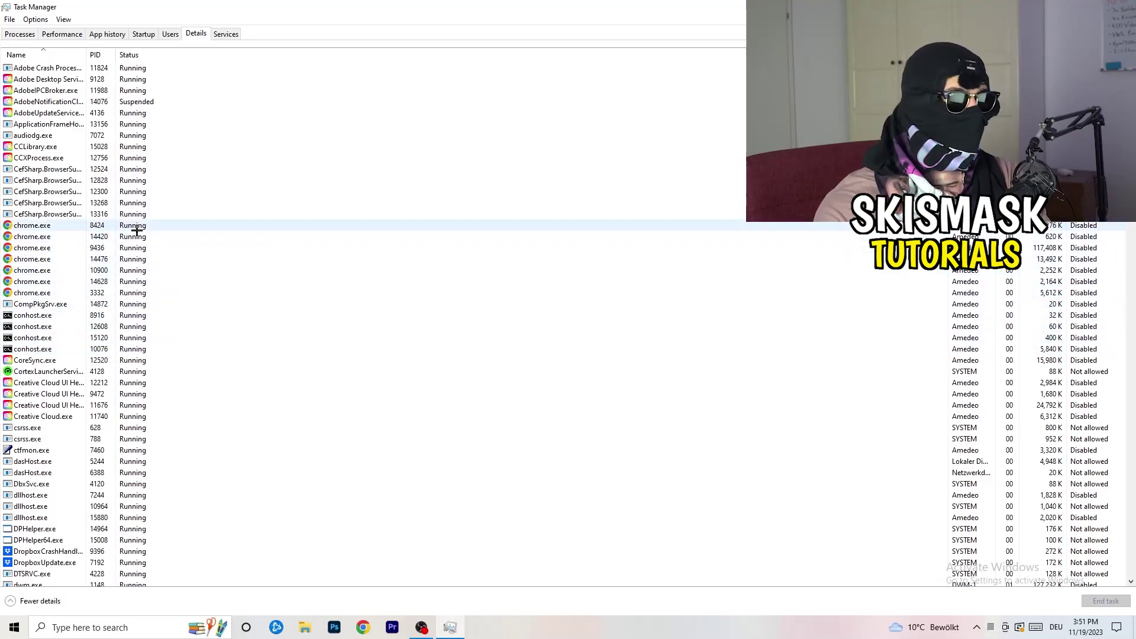
scroll(136, 231, "down", 3)
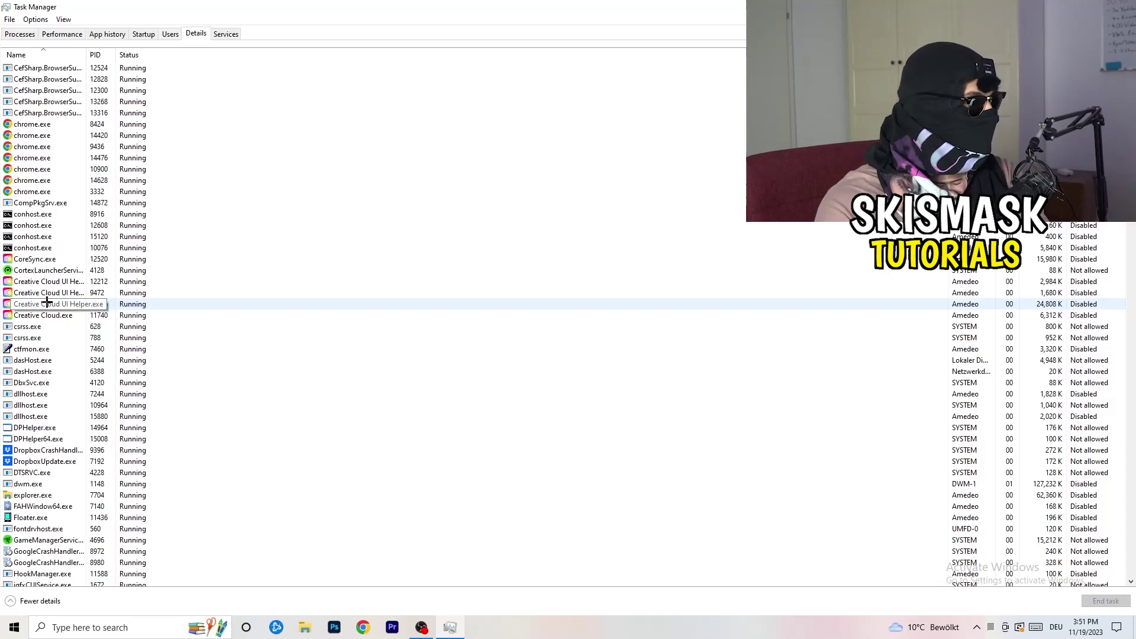
right_click(47, 303)
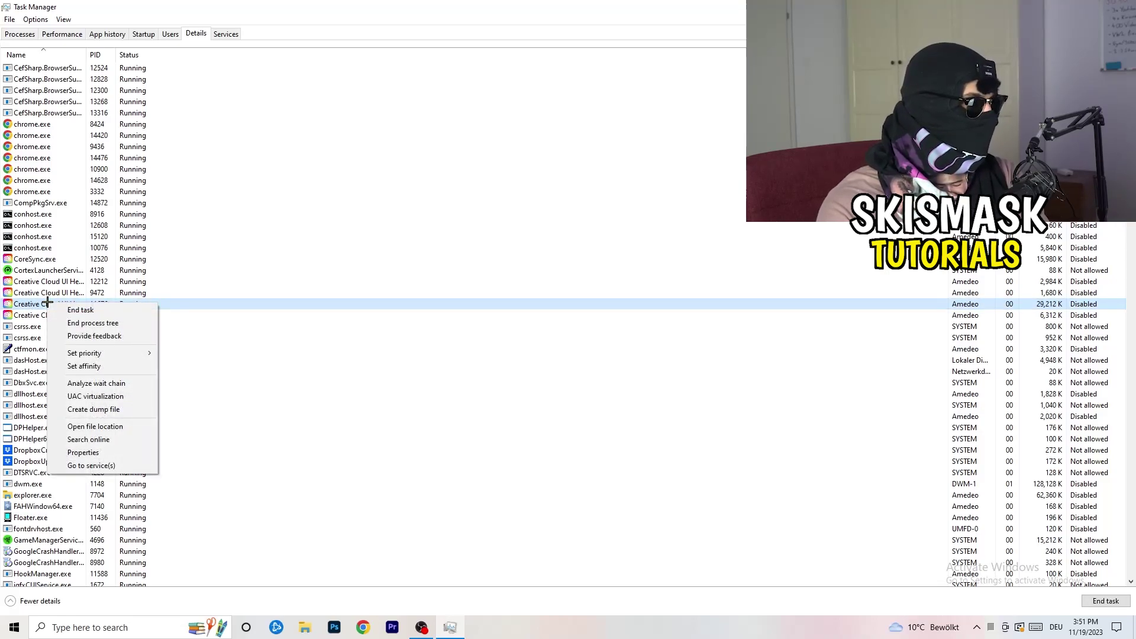
mouse_move(103, 356)
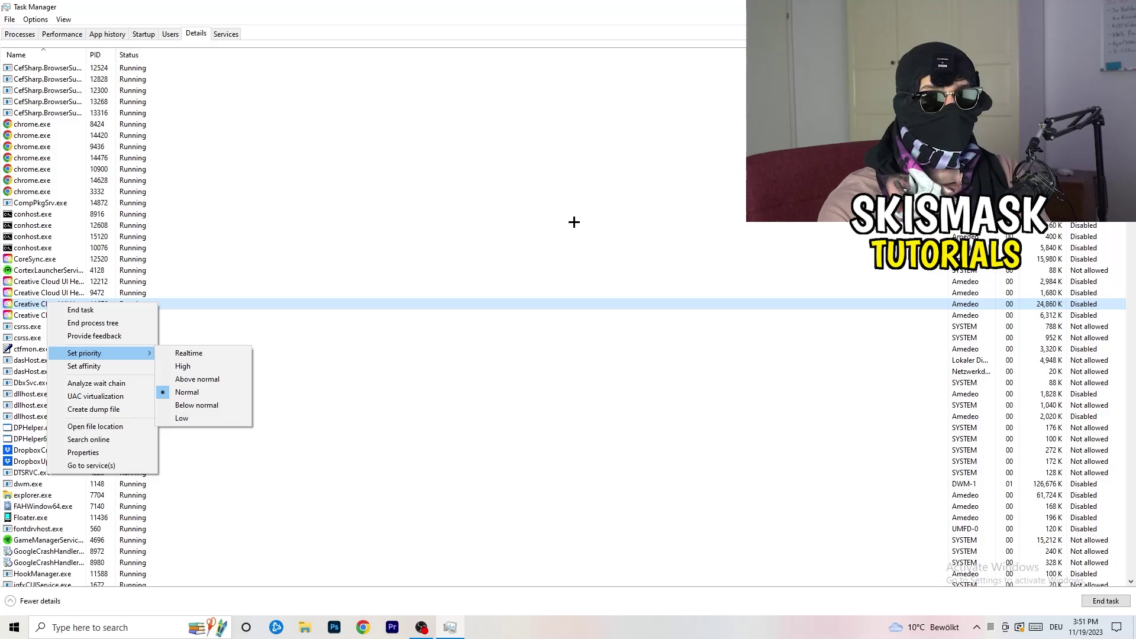
- Review the startup programs and check the disable option for File Association Helper without applying it
left_click(150, 33)
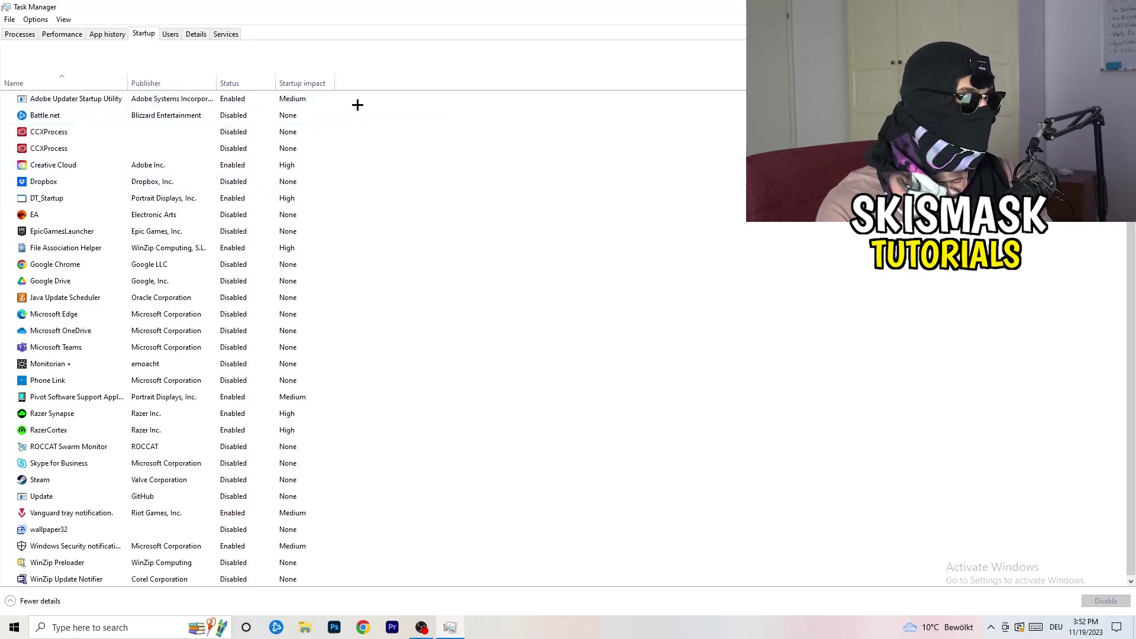
scroll(338, 342, "down", 1)
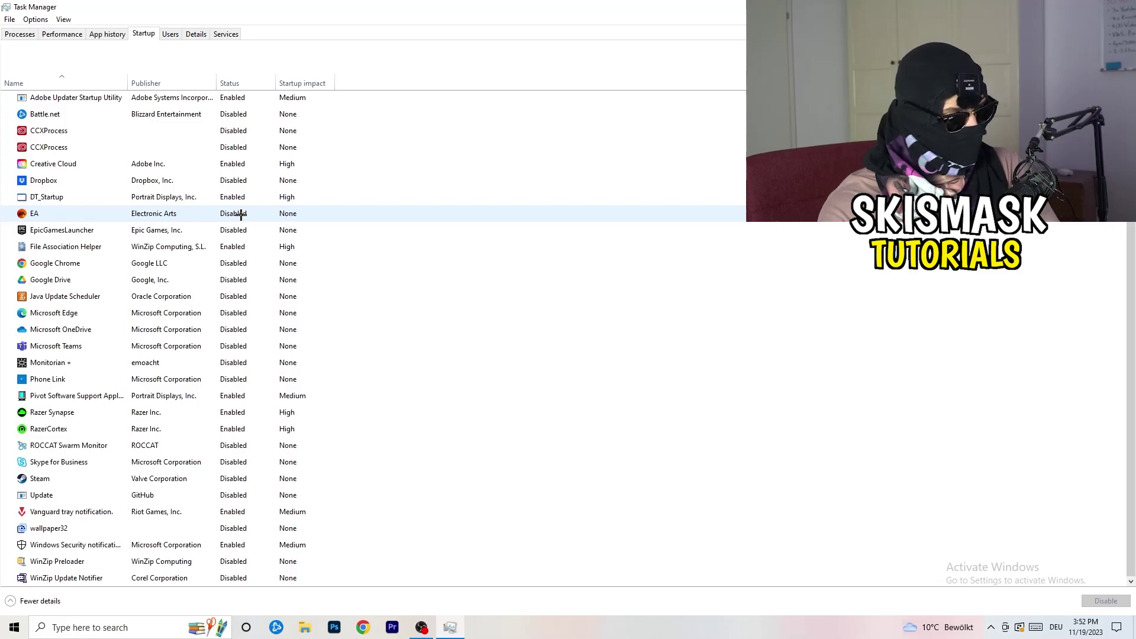
right_click(237, 247)
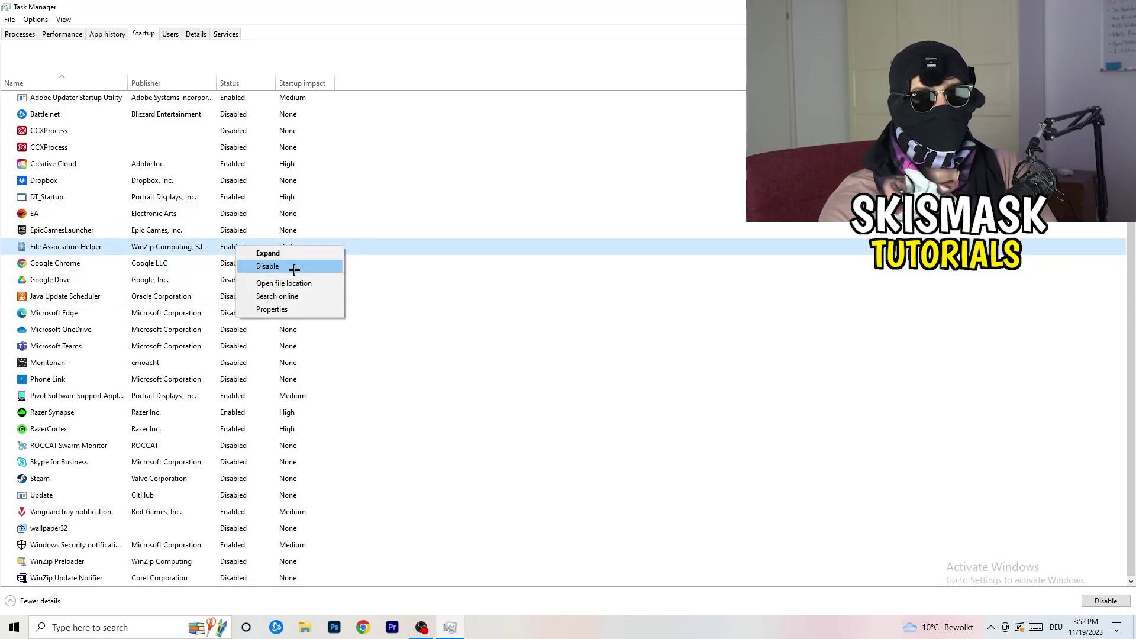
left_click(465, 86)
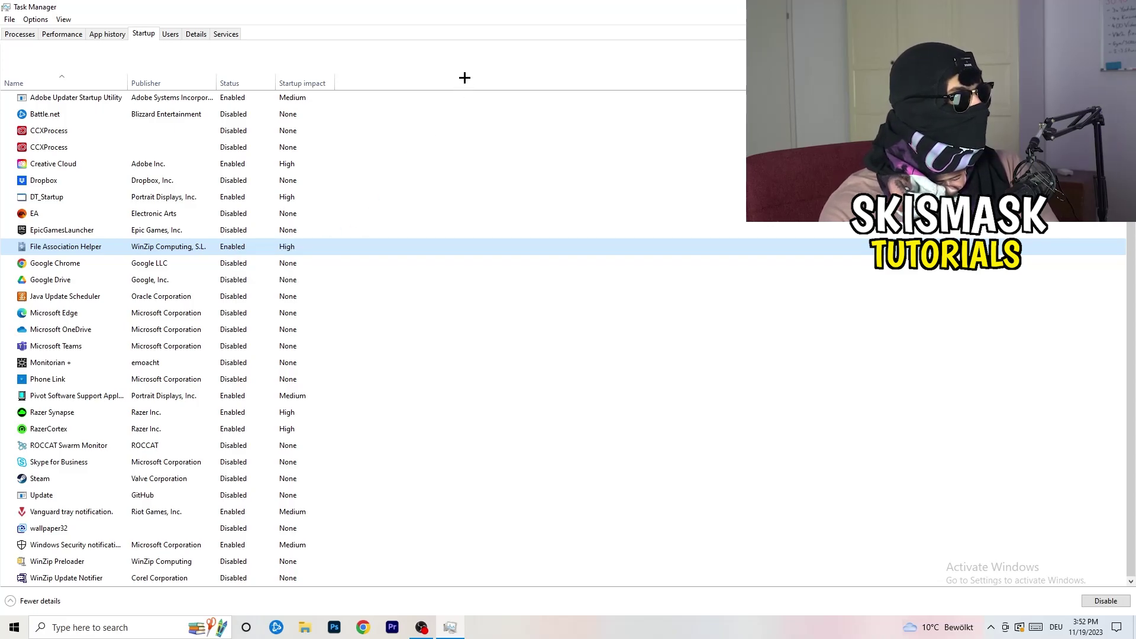
- Sort the running processes by GPU usage and check the end-task option for the Microsoft Windows Search Indexer
left_click(33, 34)
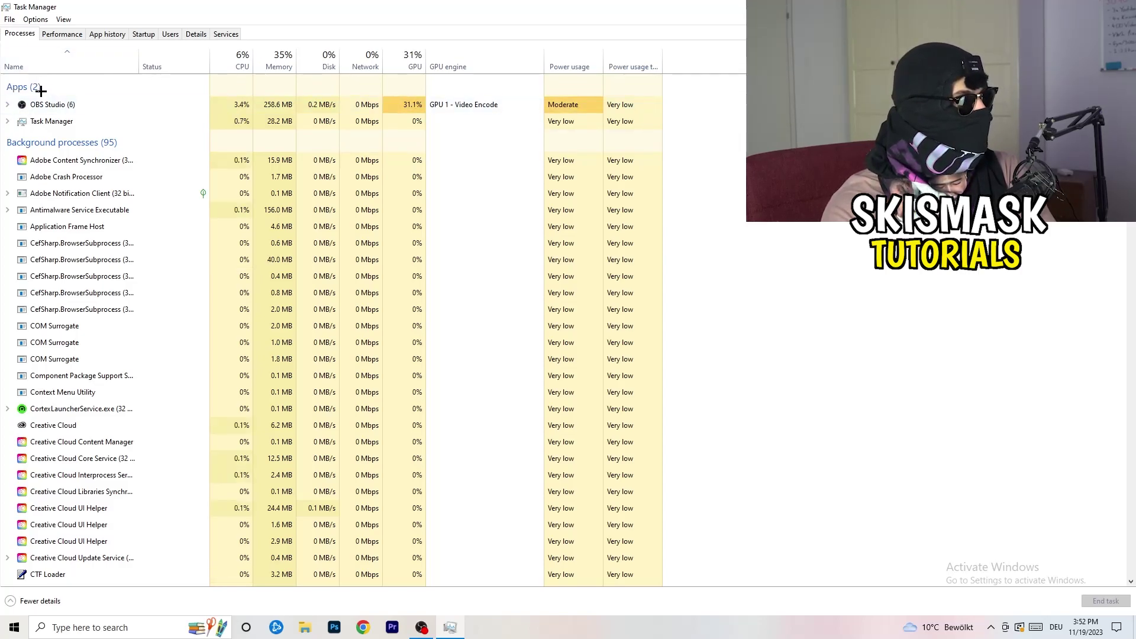
left_click(235, 59)
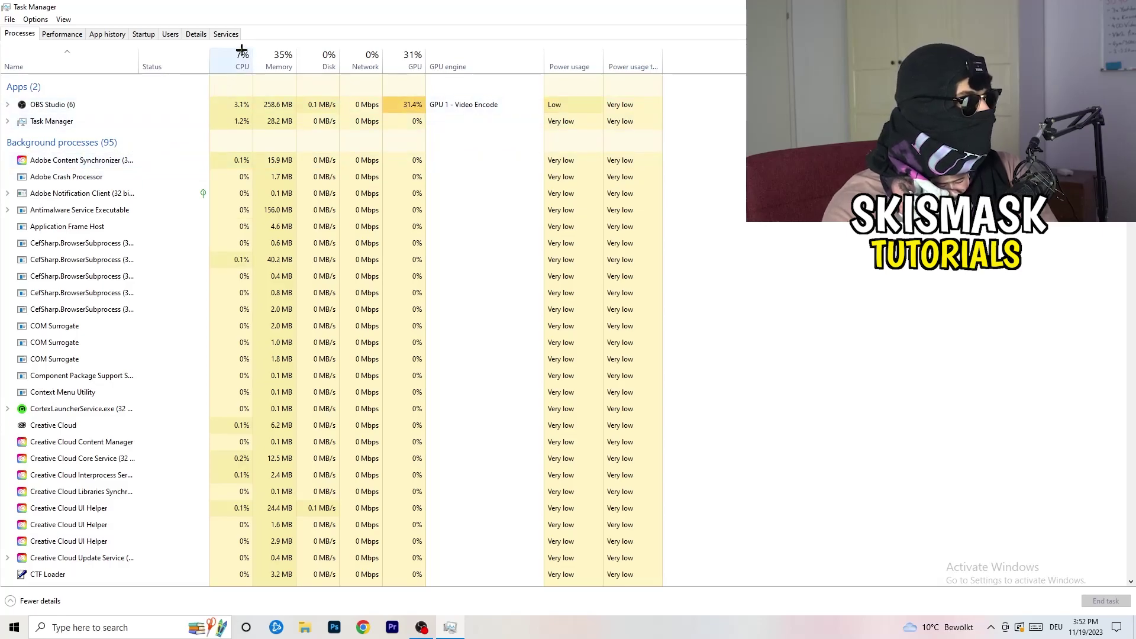
left_click(400, 53)
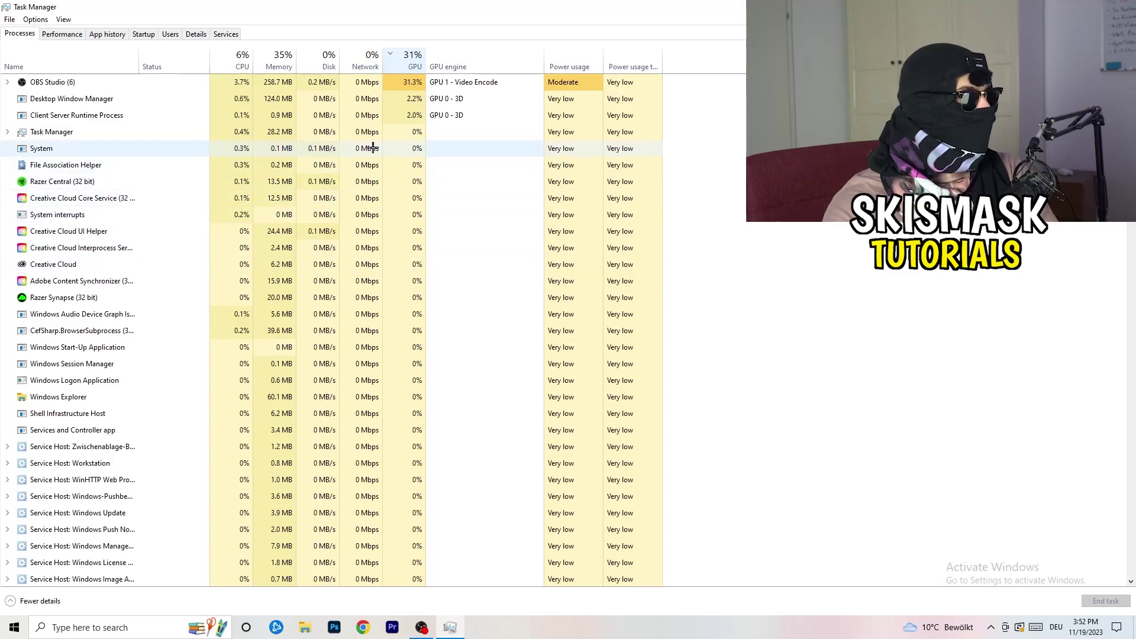
left_click(409, 62)
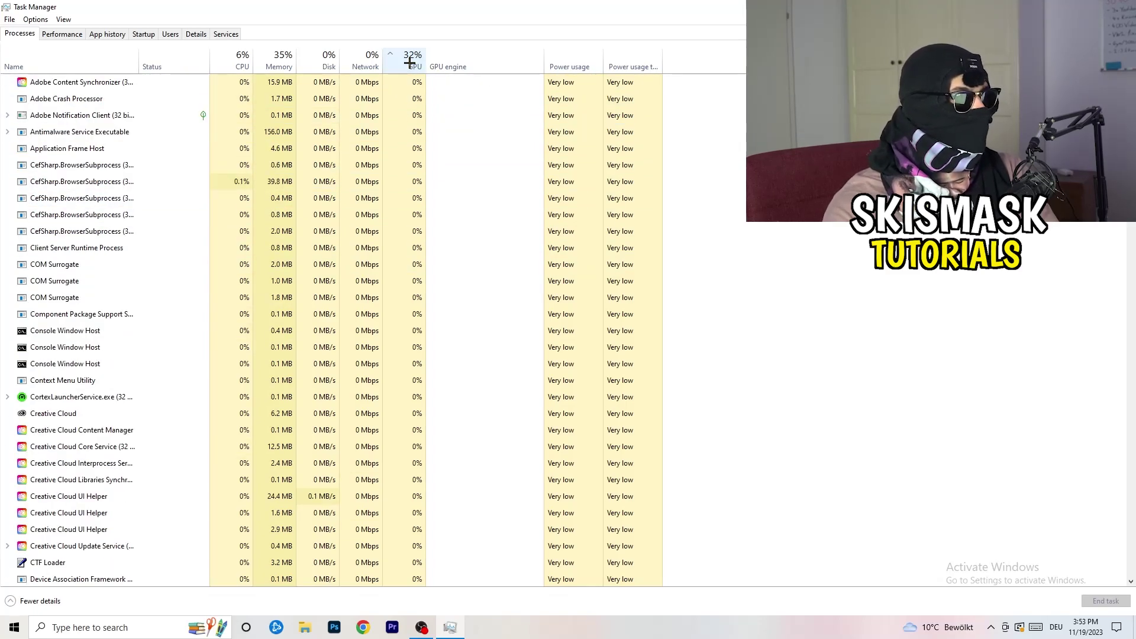
scroll(415, 188, "down", 4)
scroll(415, 188, "down", 9)
scroll(417, 187, "up", 13)
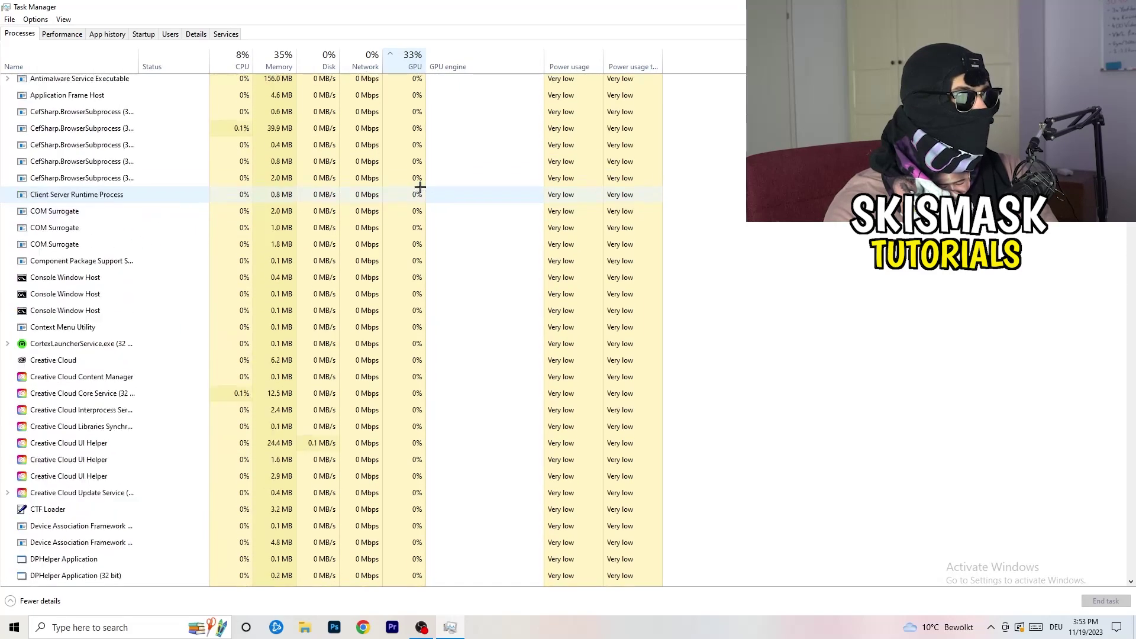
scroll(419, 184, "down", 15)
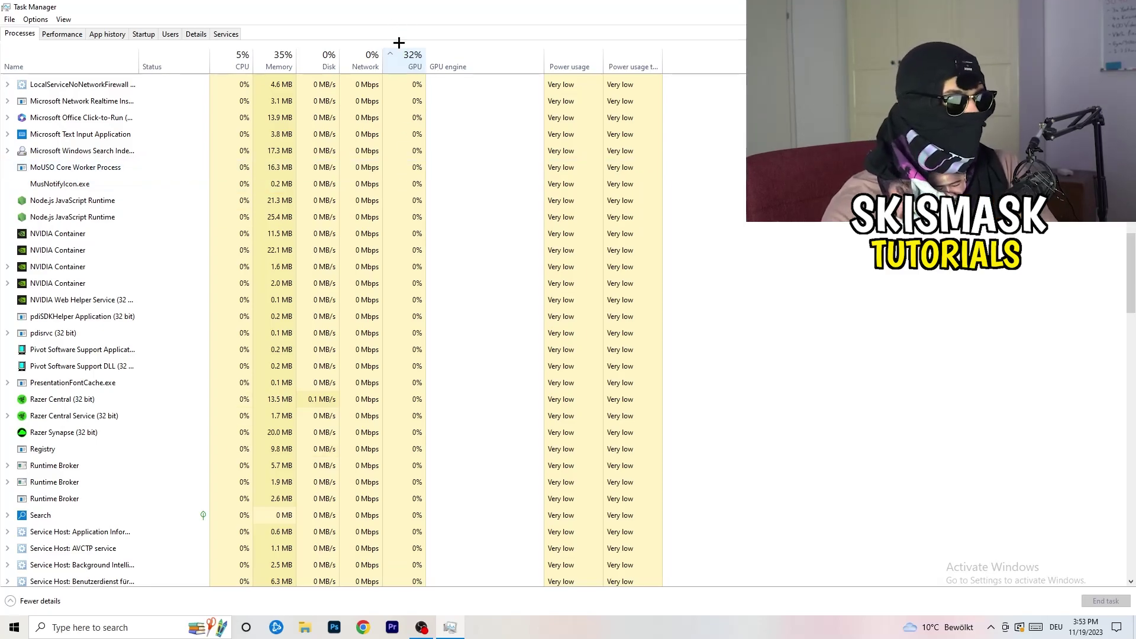
right_click(385, 147)
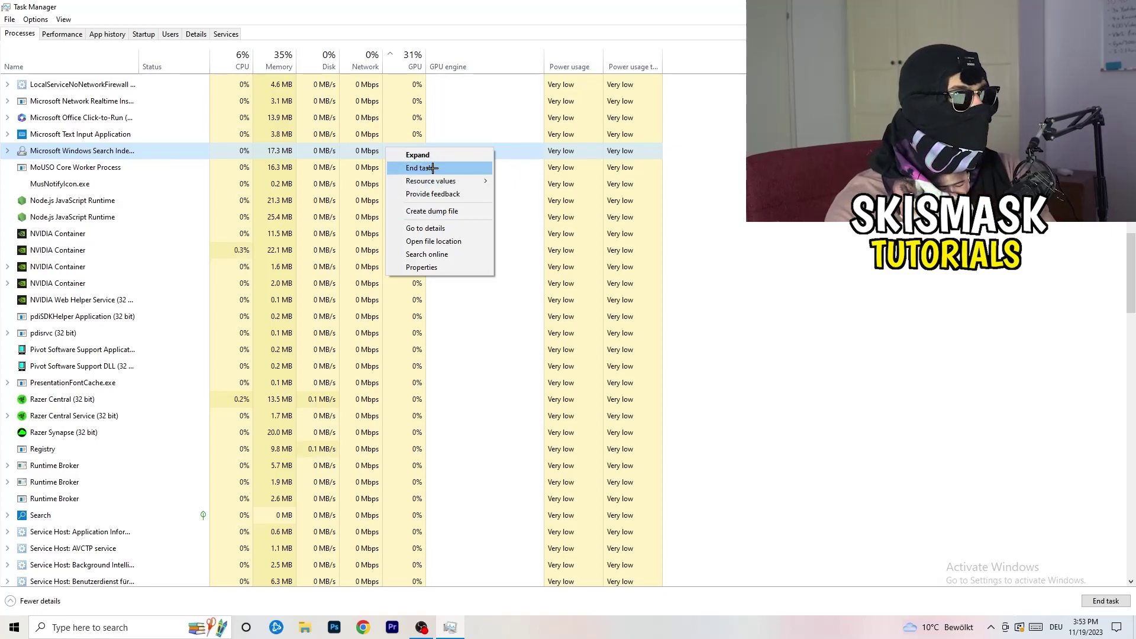
- Sort the processes by CPU usage and close Task Manager
left_click(237, 59)
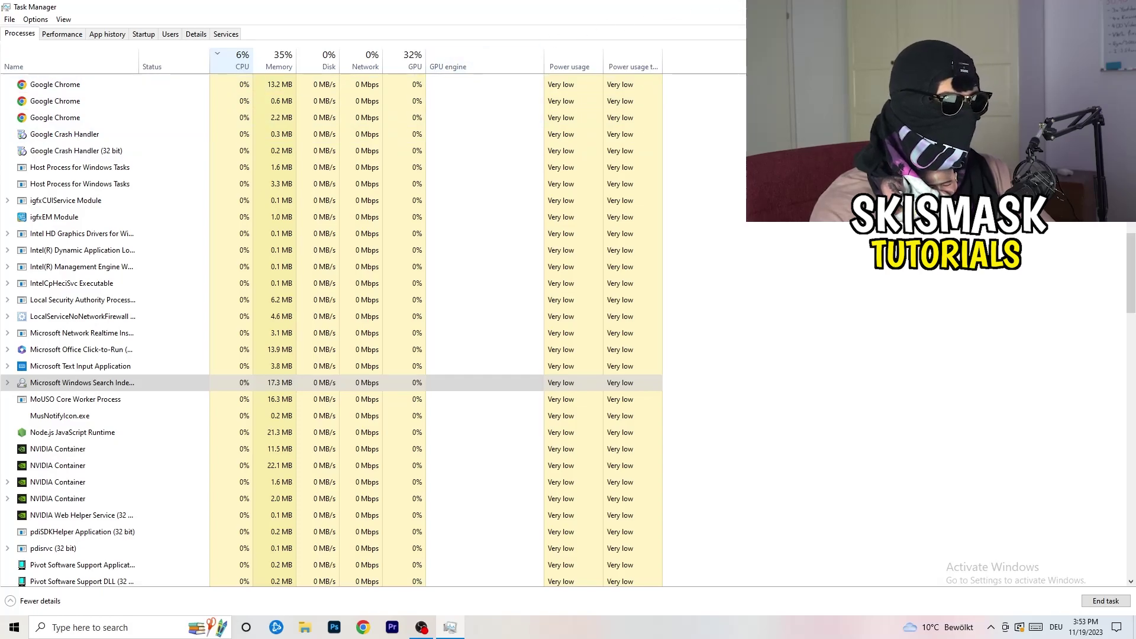
key("alt+F4")
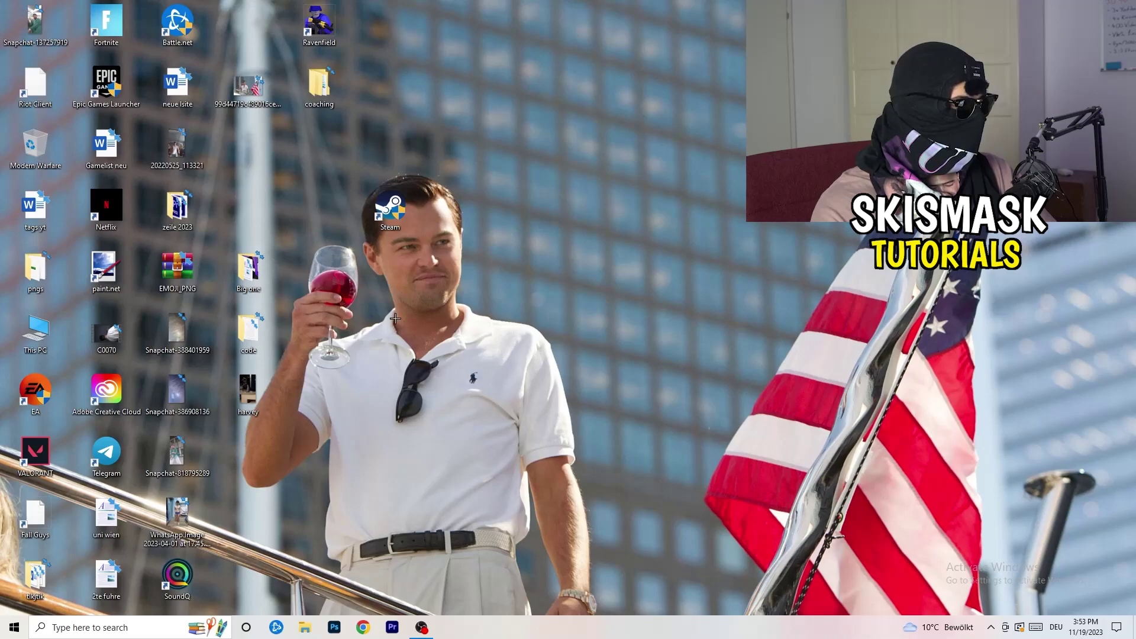
- Open the Gaming category in Windows Settings and review the Captures options for background recording, audio and video
left_click(3, 633)
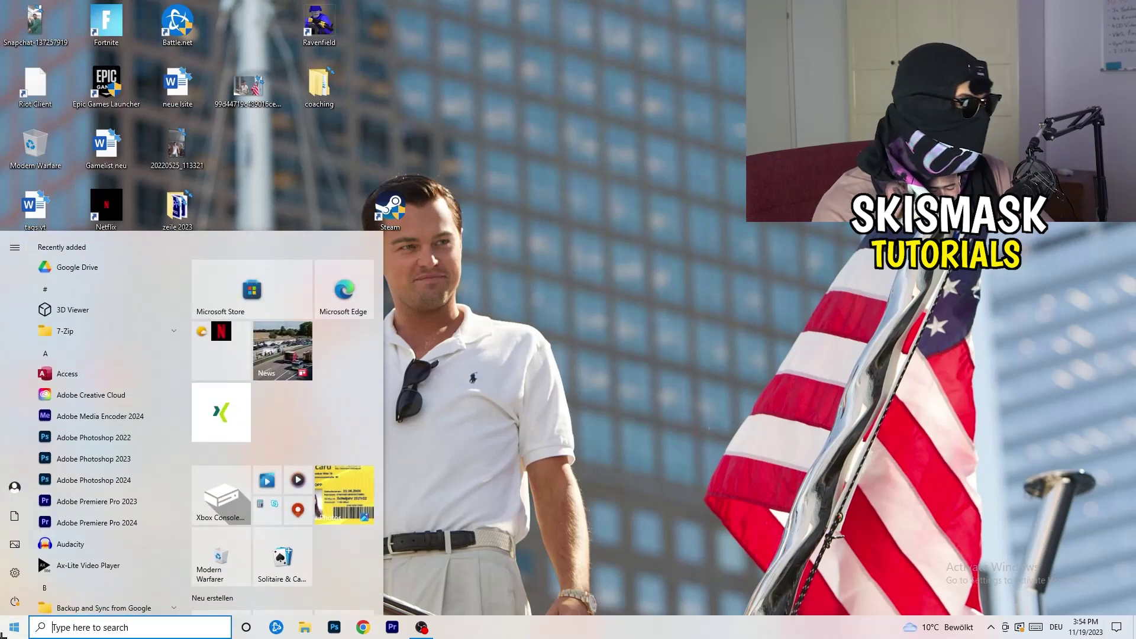
left_click(12, 575)
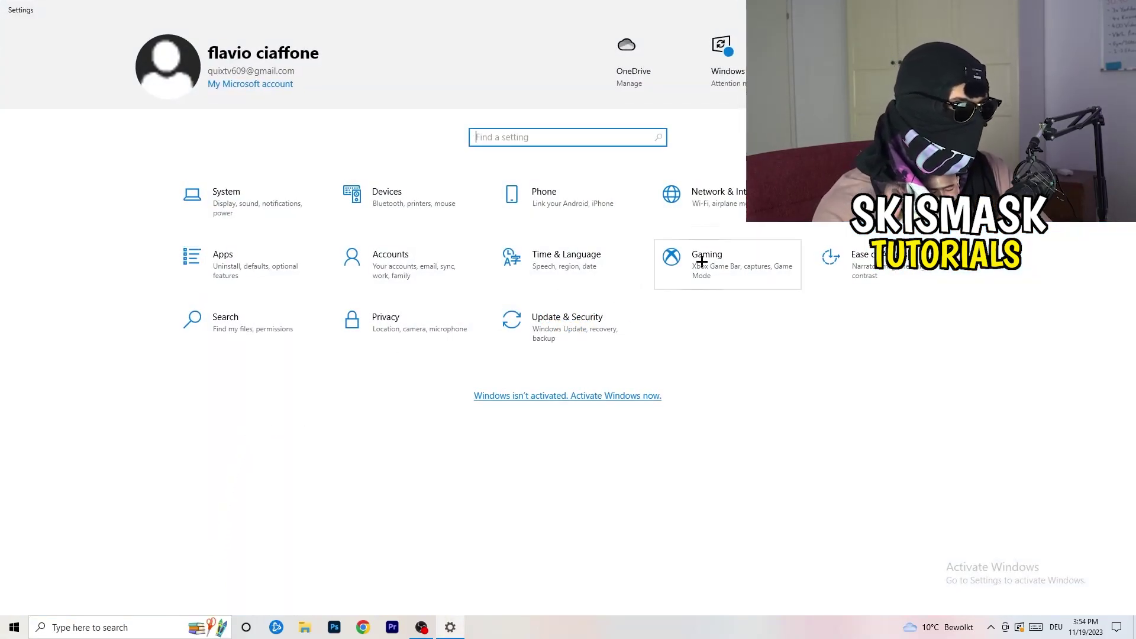
left_click(672, 258)
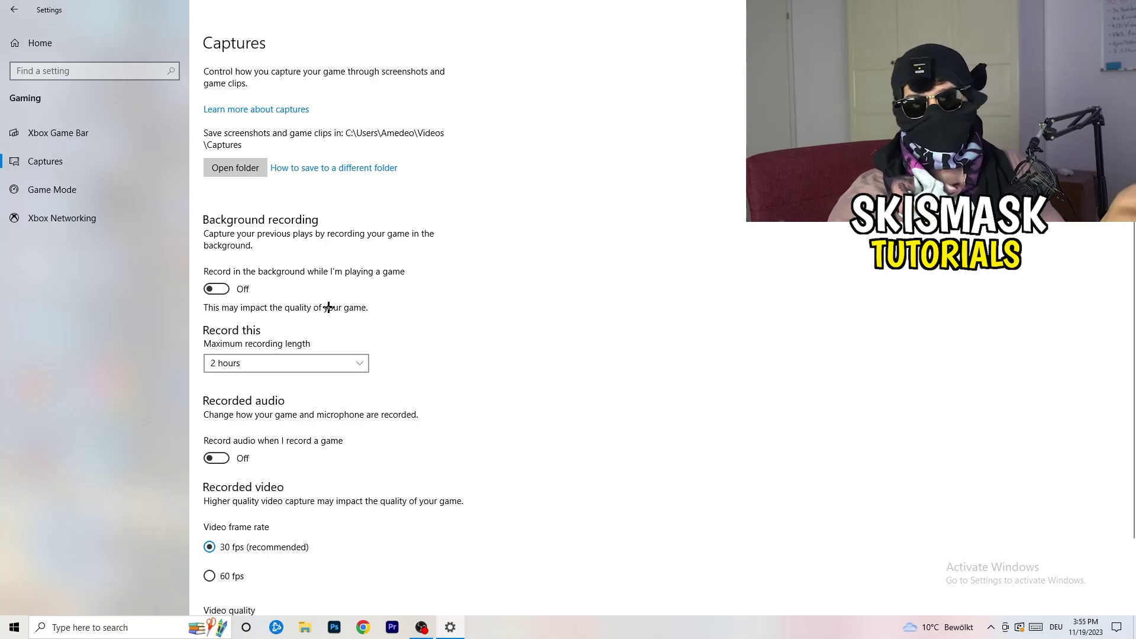
scroll(326, 309, "down", 2)
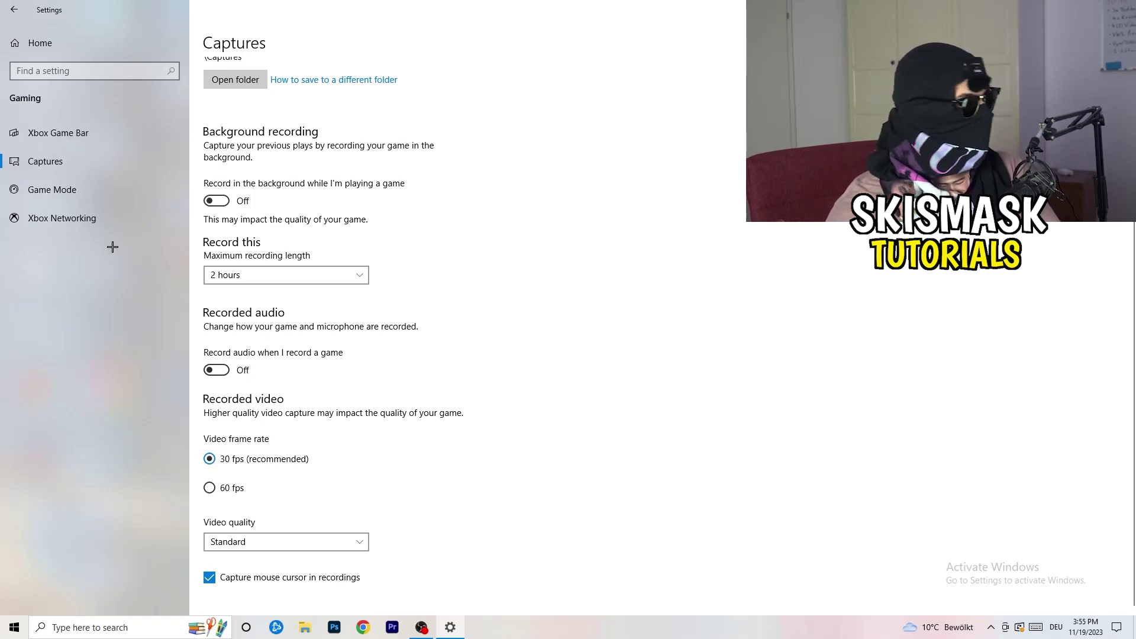
- Check the Game Mode setting in the Gaming category and return to the Settings home page
left_click(25, 188)
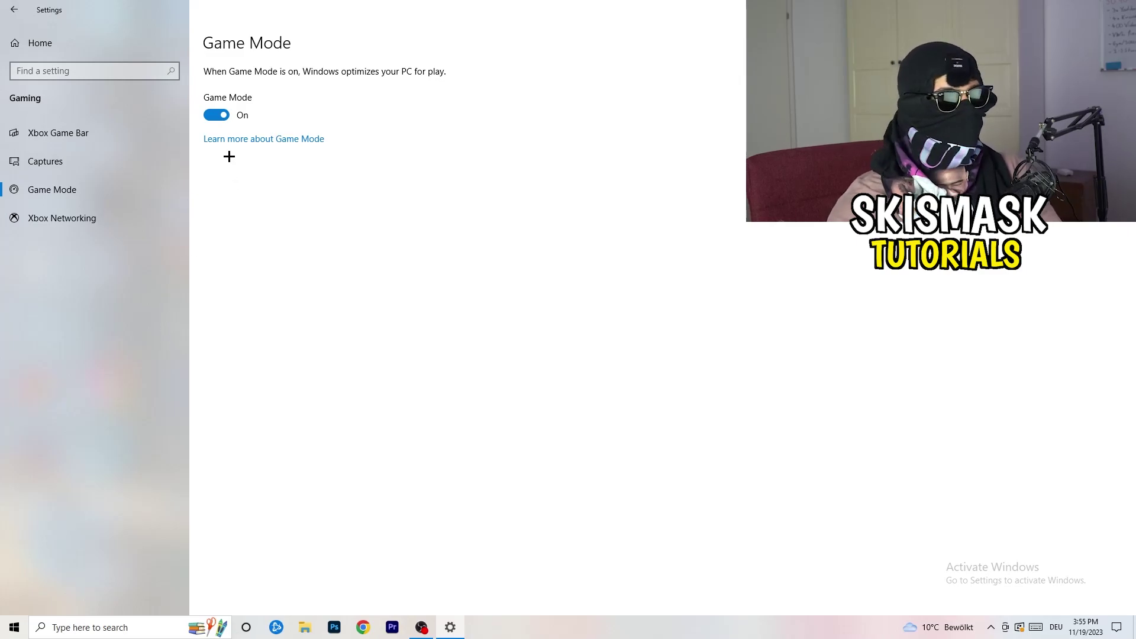
left_click(14, 9)
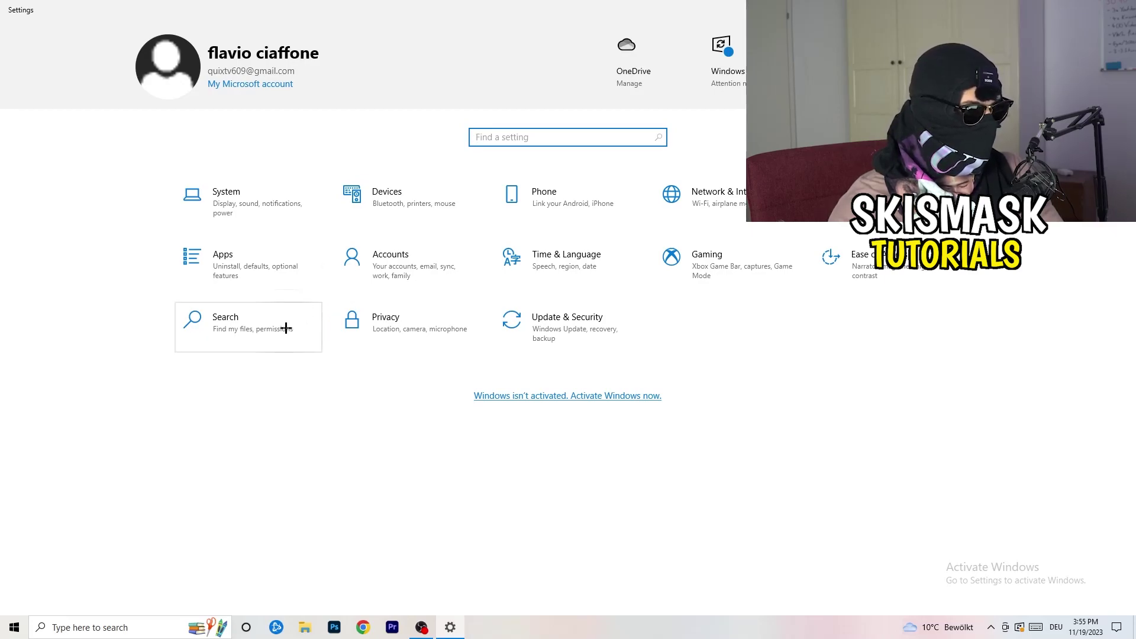
- Open the Update & Security category and review the Windows Update page for pending updates
left_click(588, 369)
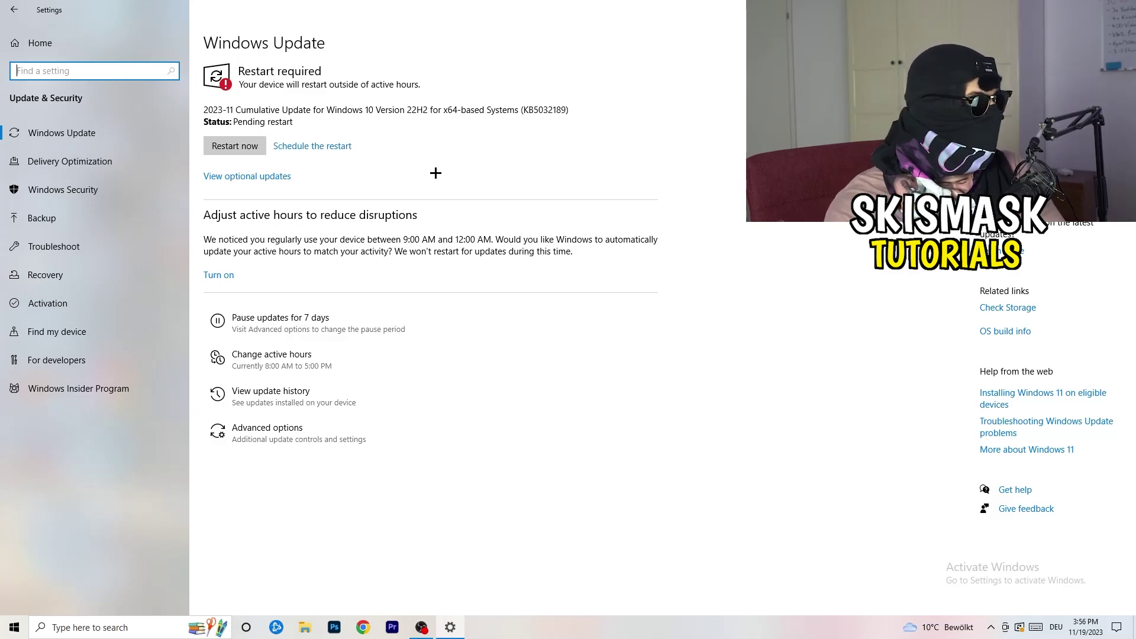
left_click_drag(438, 8, 186, 439)
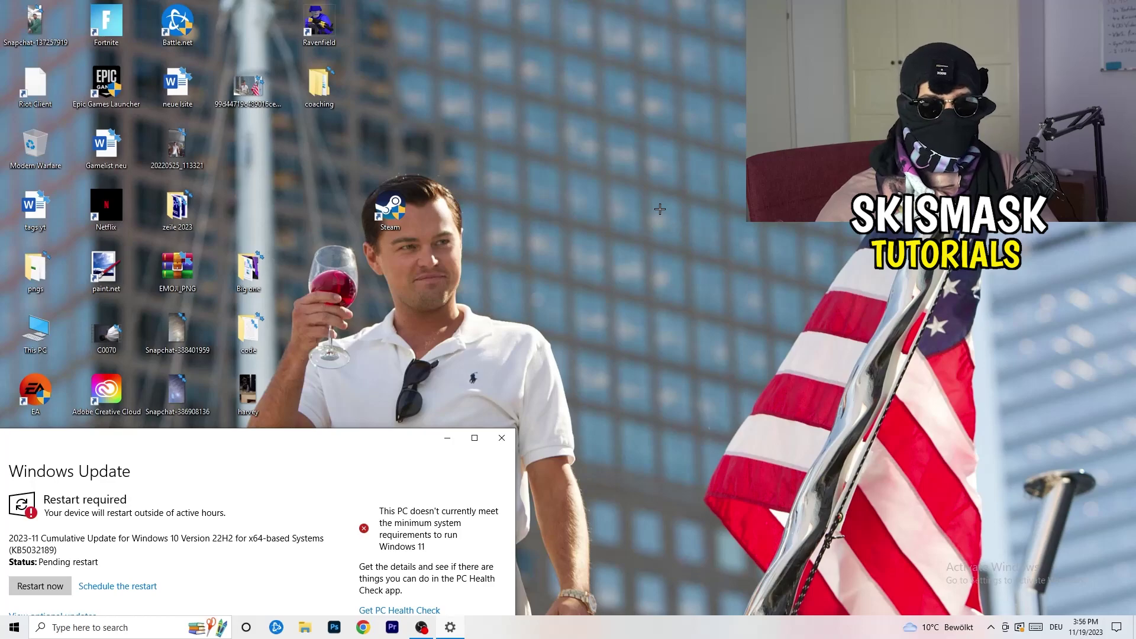
left_click(474, 437)
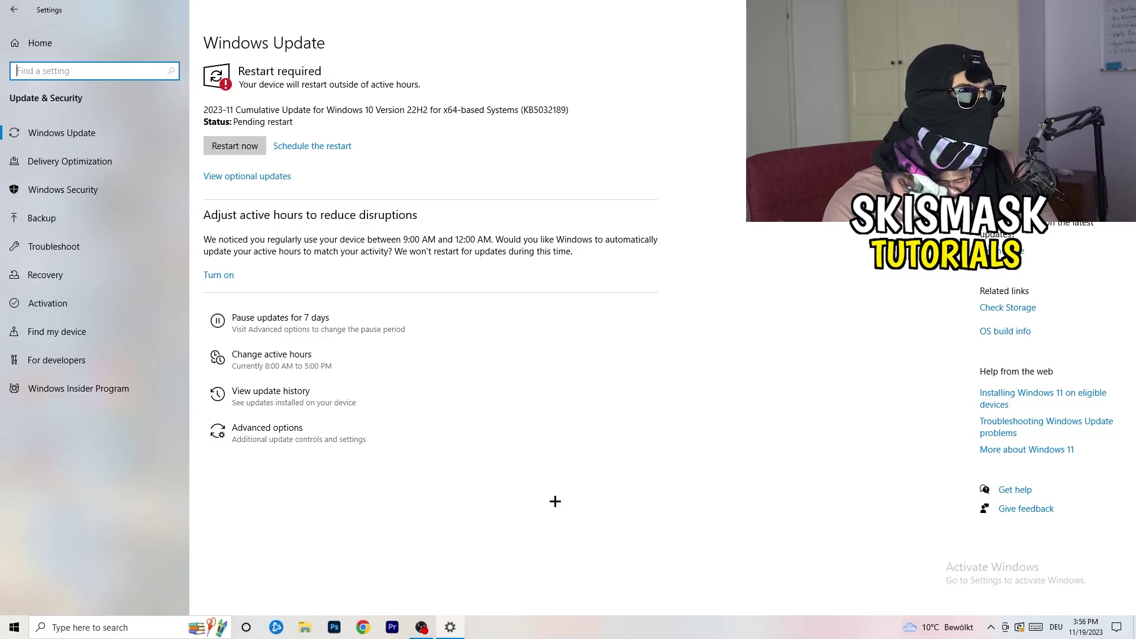
- Open the System display settings and review the scale, layout and display resolution options without changing them
left_click(30, 52)
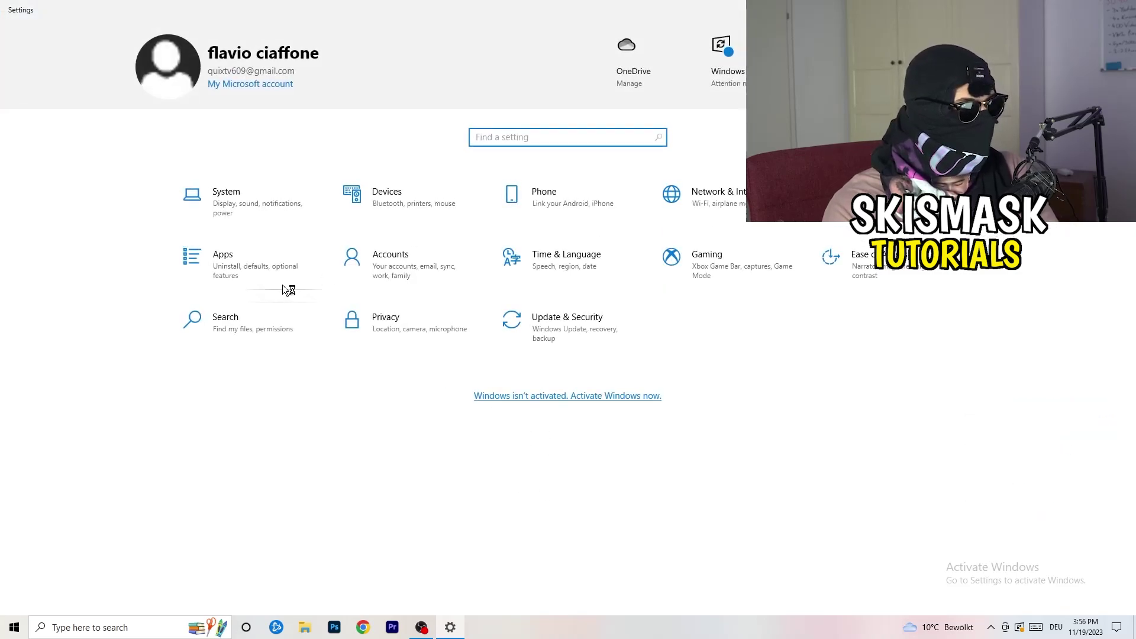
left_click(237, 202)
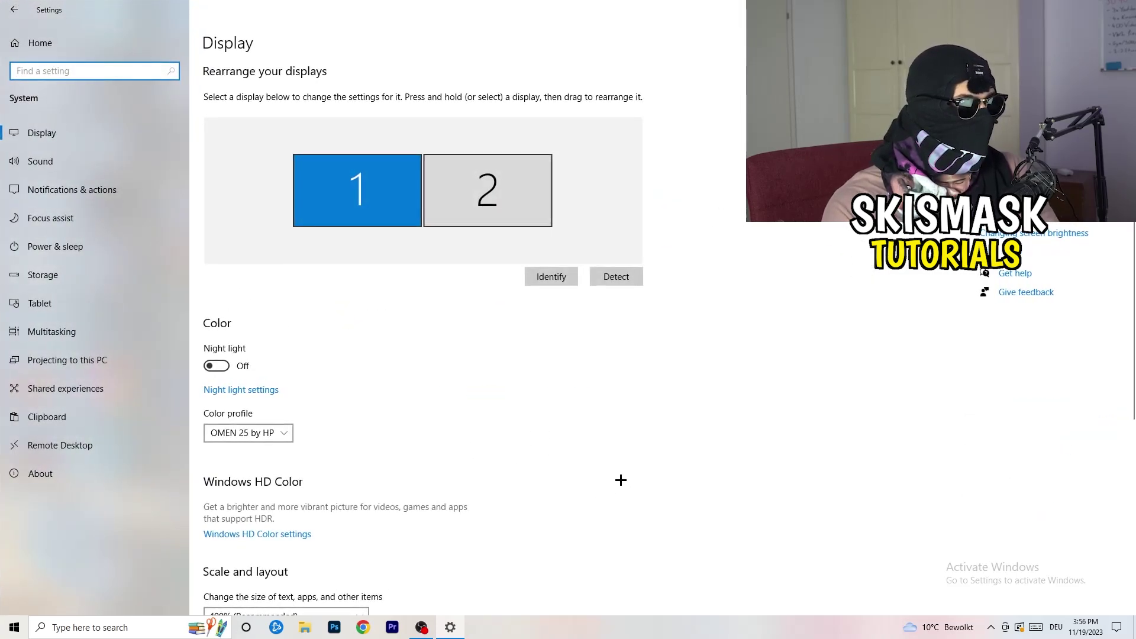
left_click(219, 46)
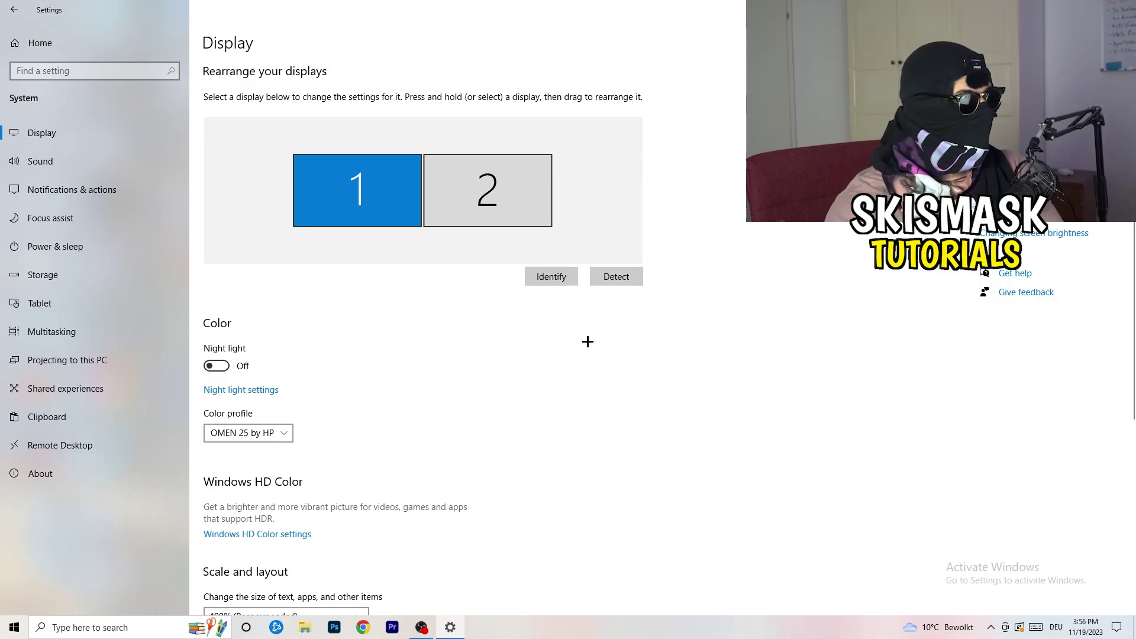
scroll(445, 298, "down", 3)
scroll(444, 298, "down", 2)
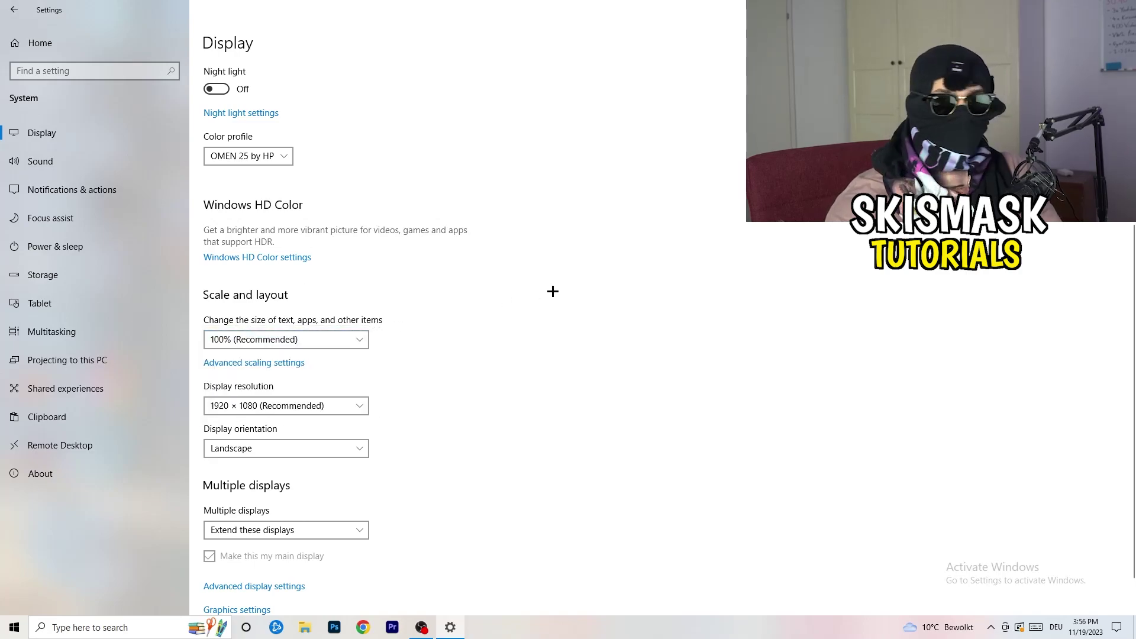
scroll(275, 319, "down", 2)
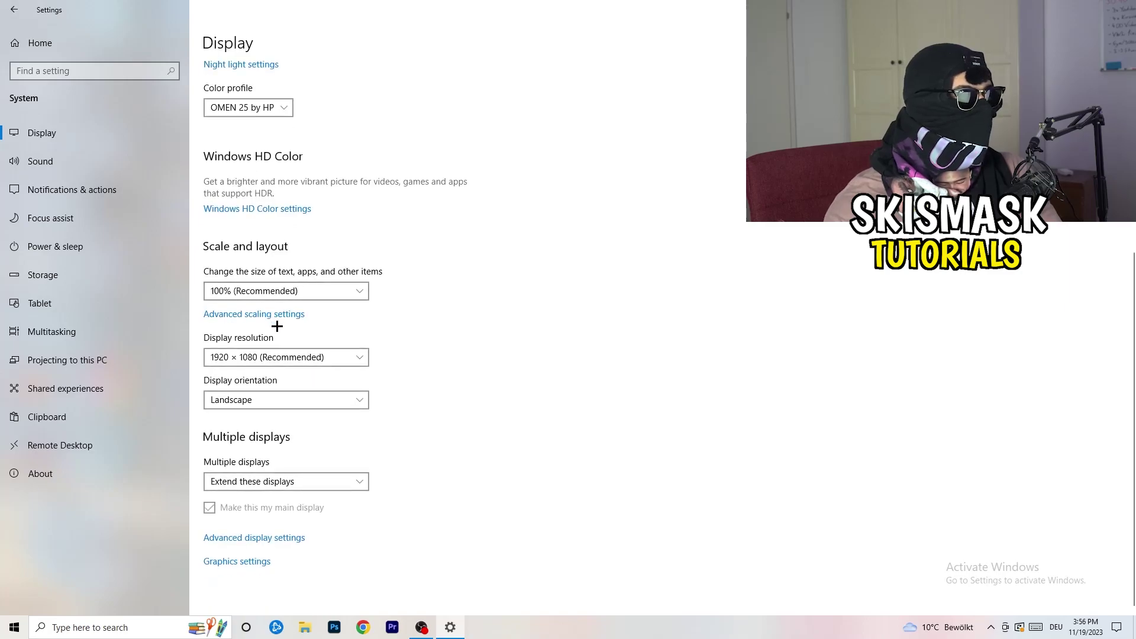
left_click(307, 363)
left_click(573, 327)
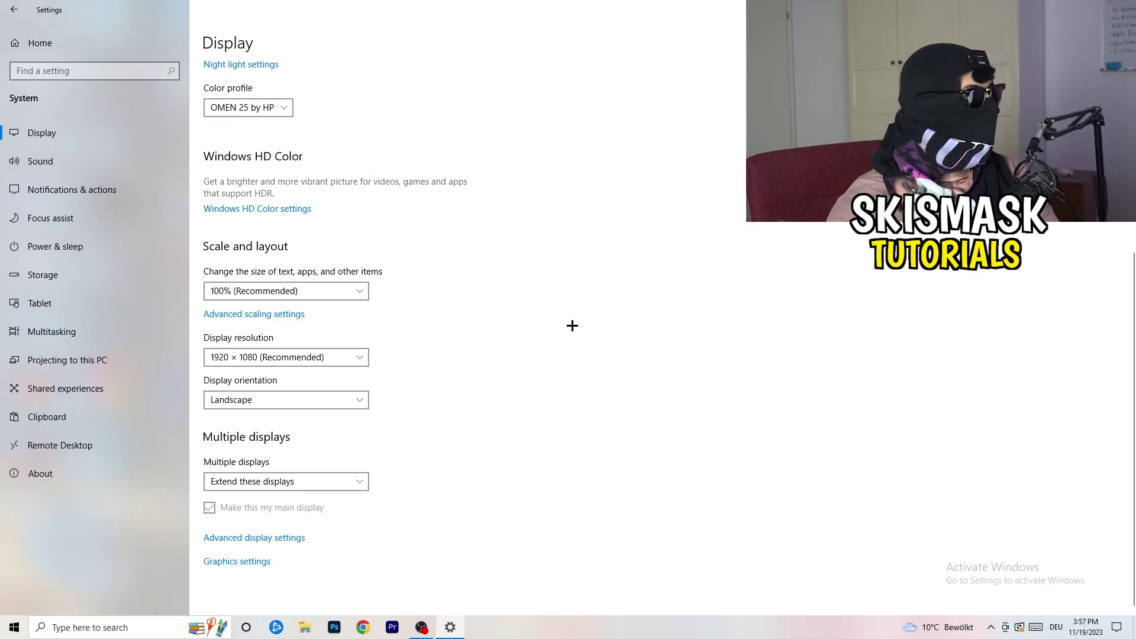
- Open the Power Options from Power & sleep, review the preferred and additional power plans, and close the window
left_click(76, 247)
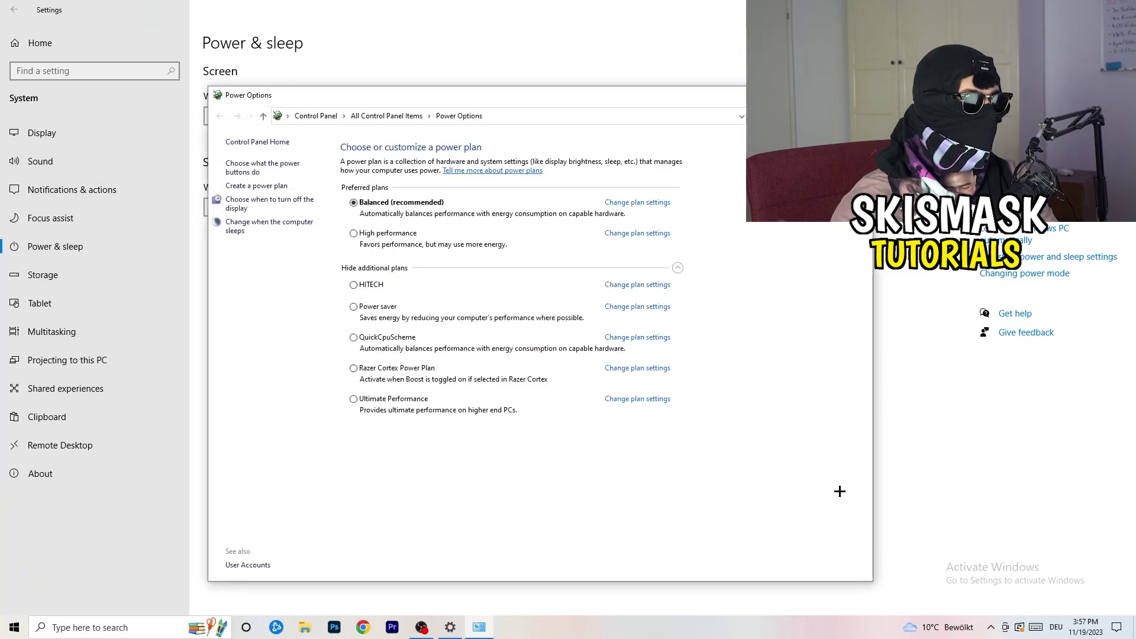
left_click(678, 268)
left_click(678, 268)
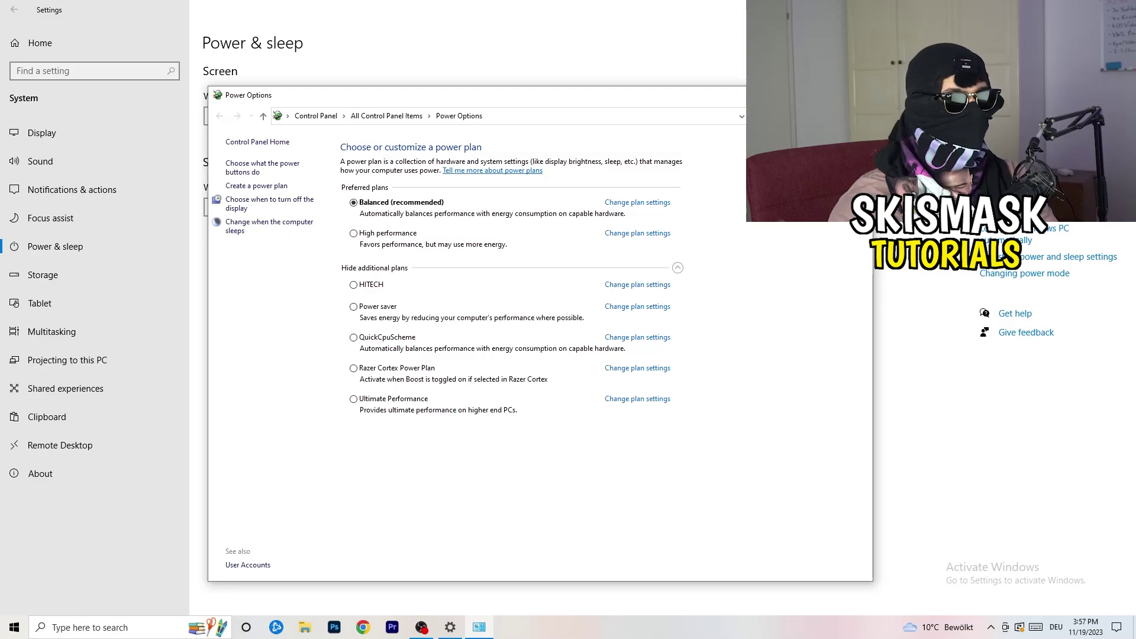
key("alt+F4")
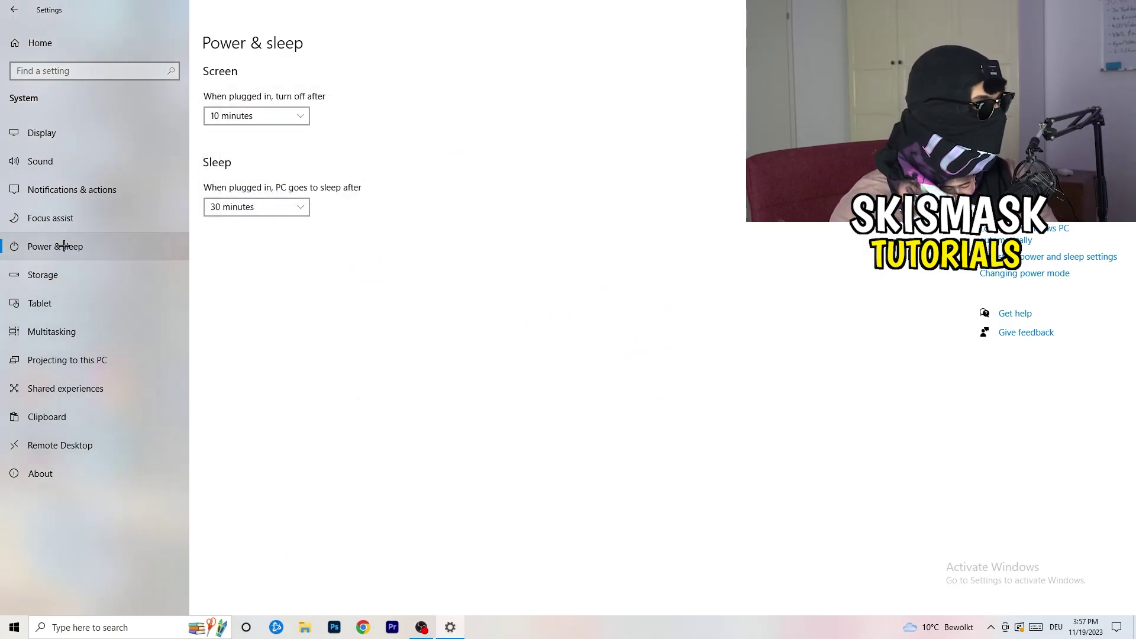
- Review the Storage Sense configuration in the Storage settings and close Settings
left_click(69, 276)
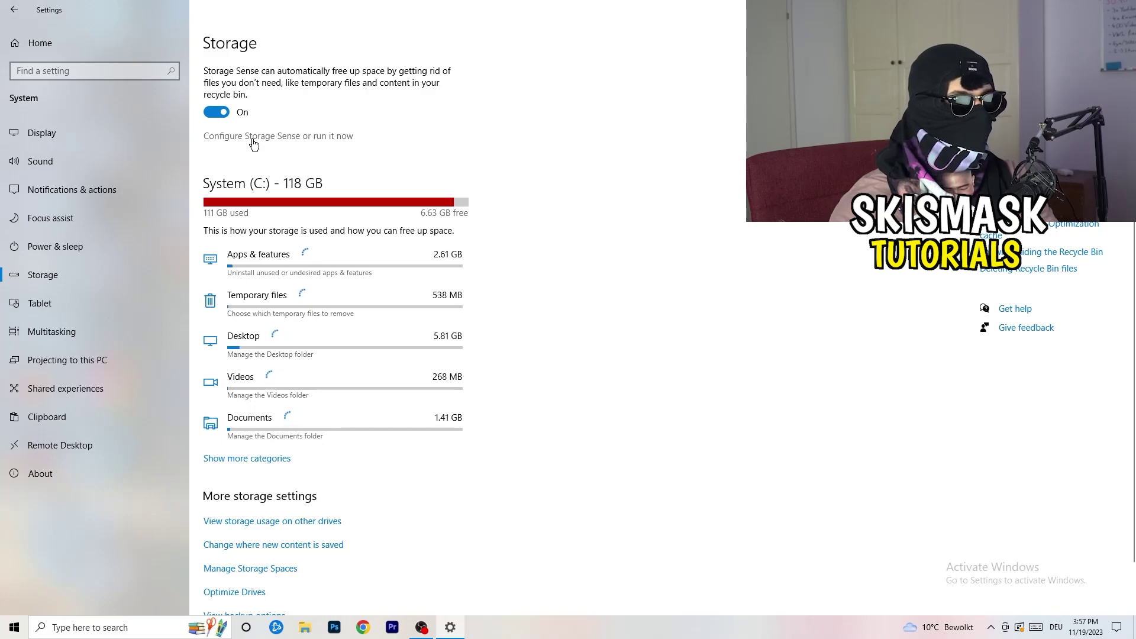
left_click(253, 140)
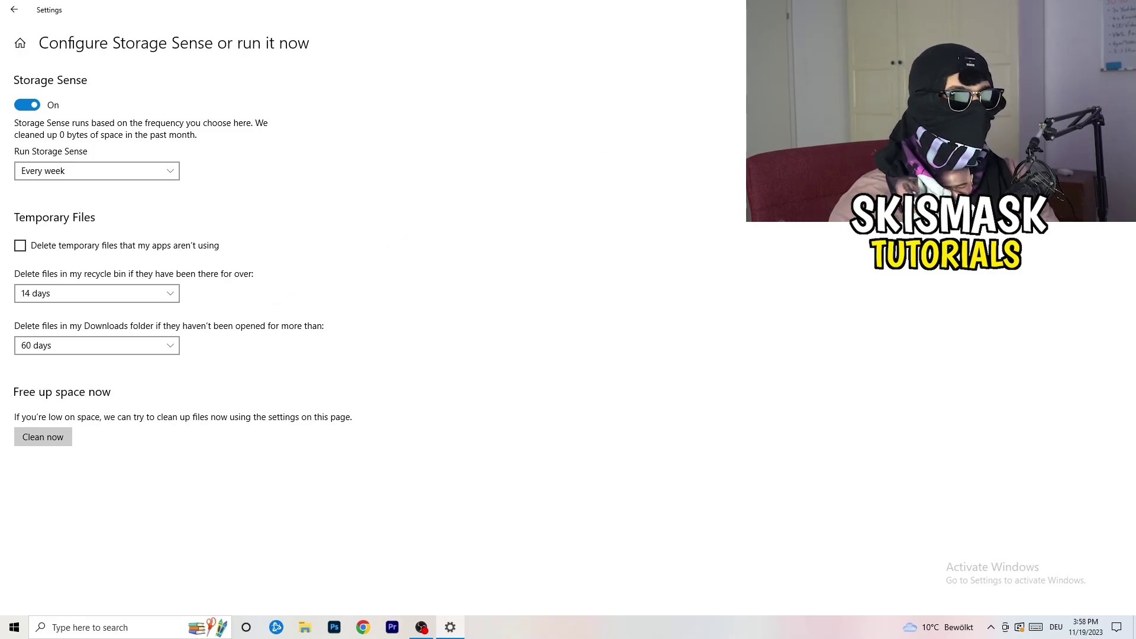
key("alt+F4")
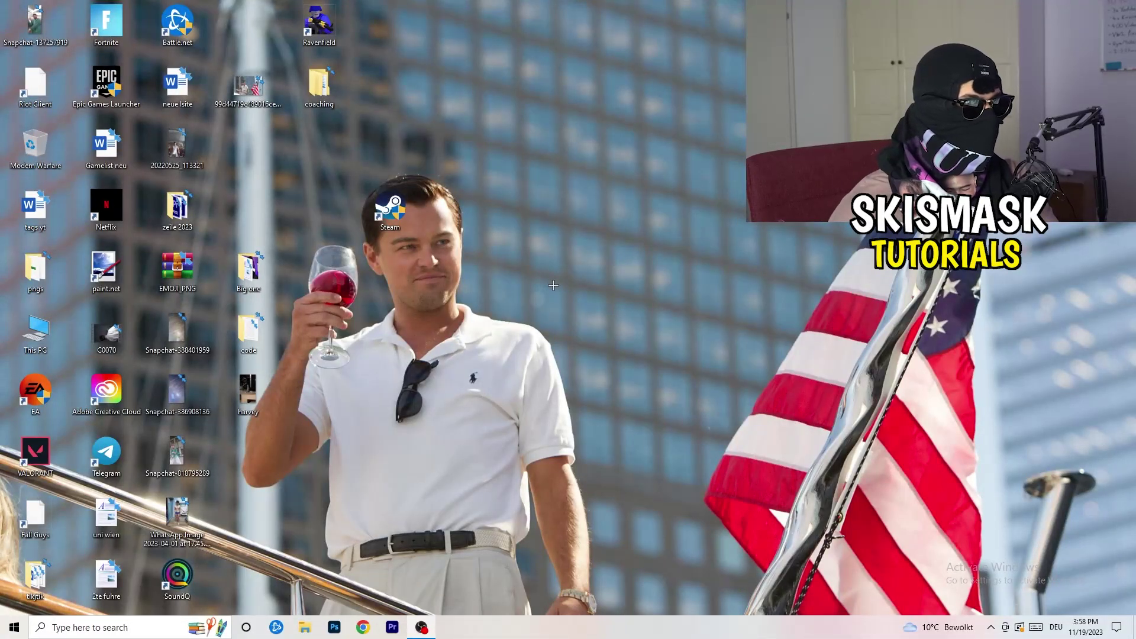